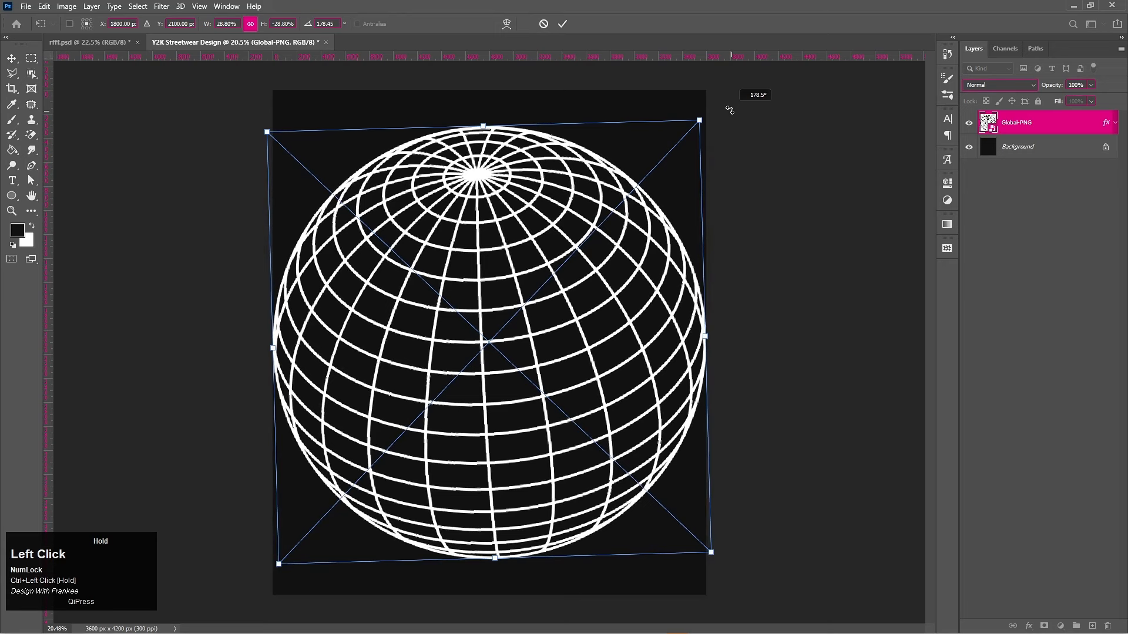
Step: Rotate the globe to 150°, scale it to about 26.12% and place it in the upper part of the canvas
drag(730, 110, 591, 92)
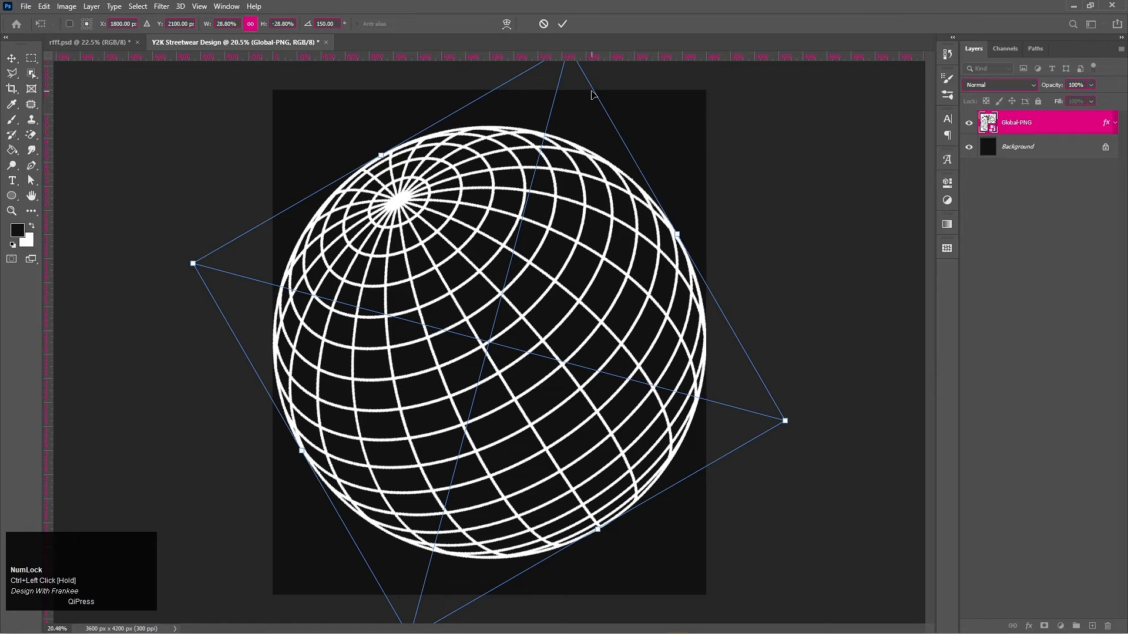
drag(787, 421, 761, 424)
drag(509, 361, 509, 318)
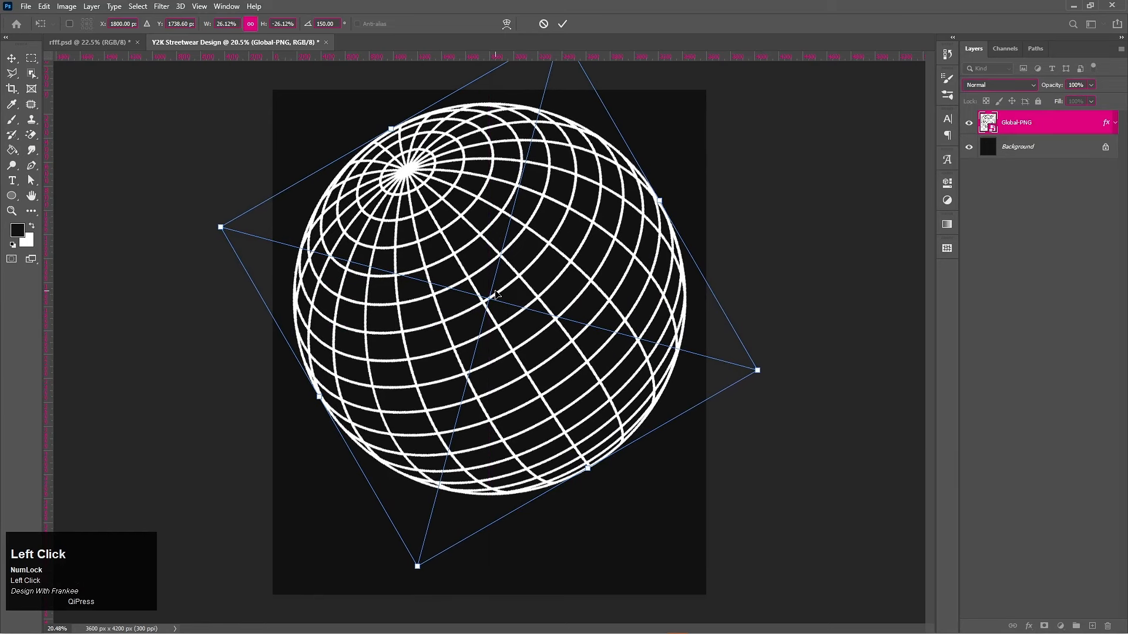
double_click(498, 294)
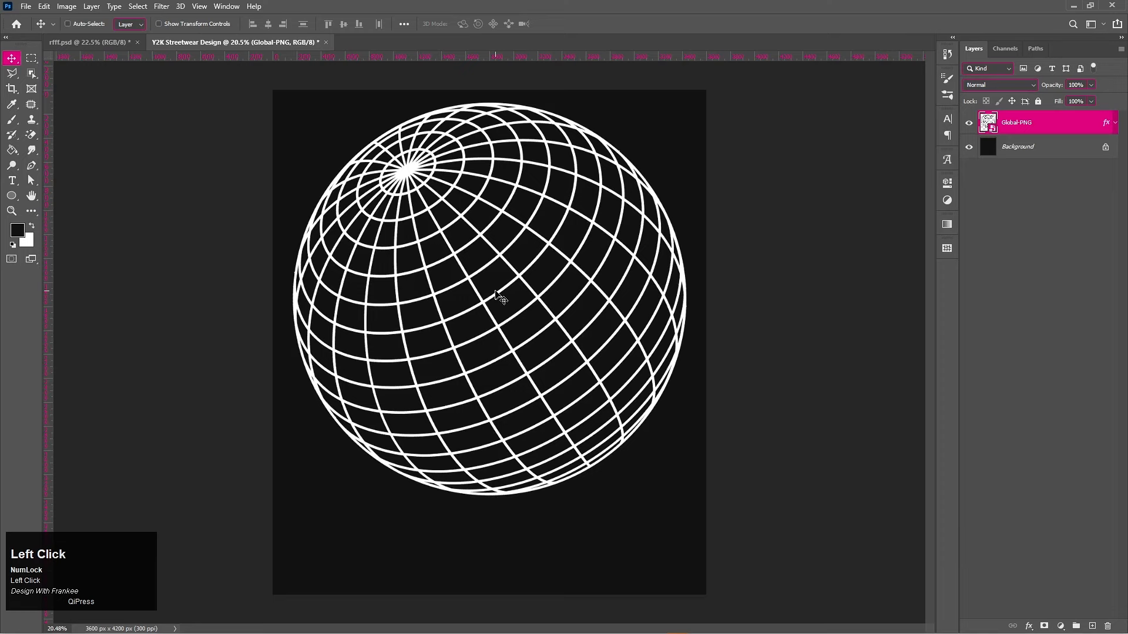
Step: Open the Liquify filter on the Global-PNG layer
click(166, 8)
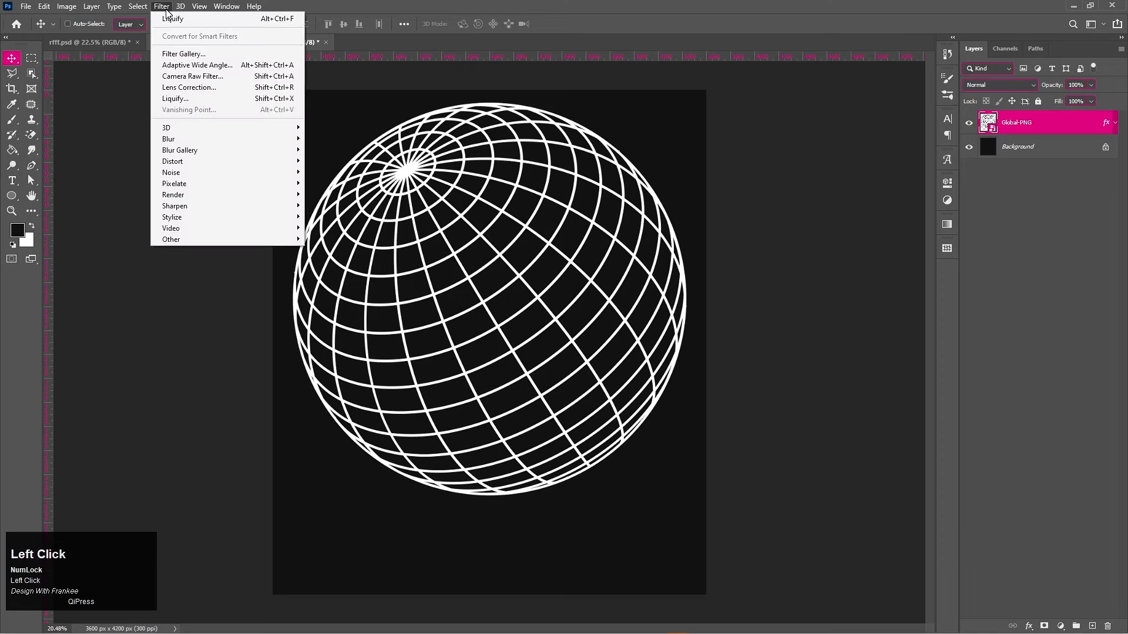
click(172, 99)
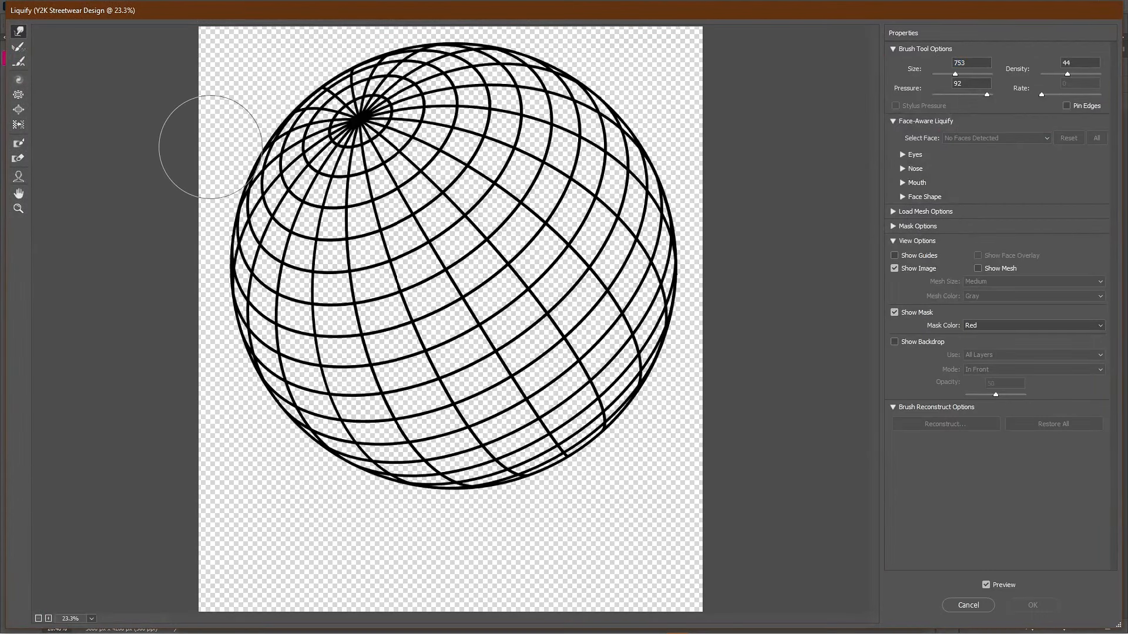
click(358, 414)
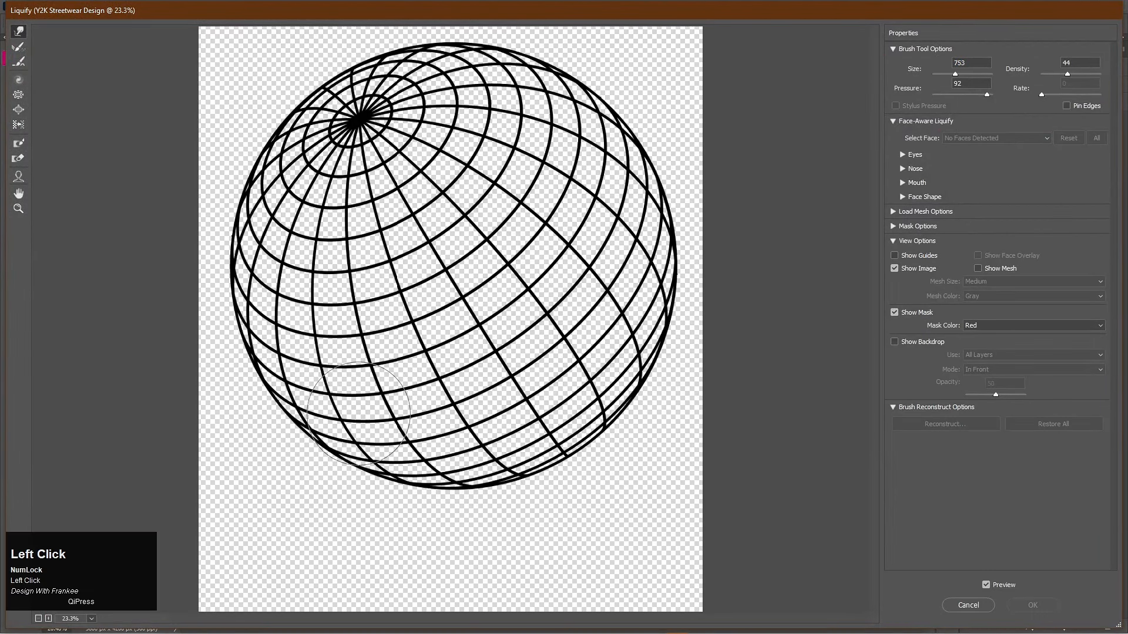
mouse_move(358, 414)
mouse_down()
mouse_move(387, 457)
mouse_move(391, 532)
mouse_up()
mouse_move(520, 395)
mouse_down()
mouse_move(489, 449)
mouse_move(477, 517)
mouse_up()
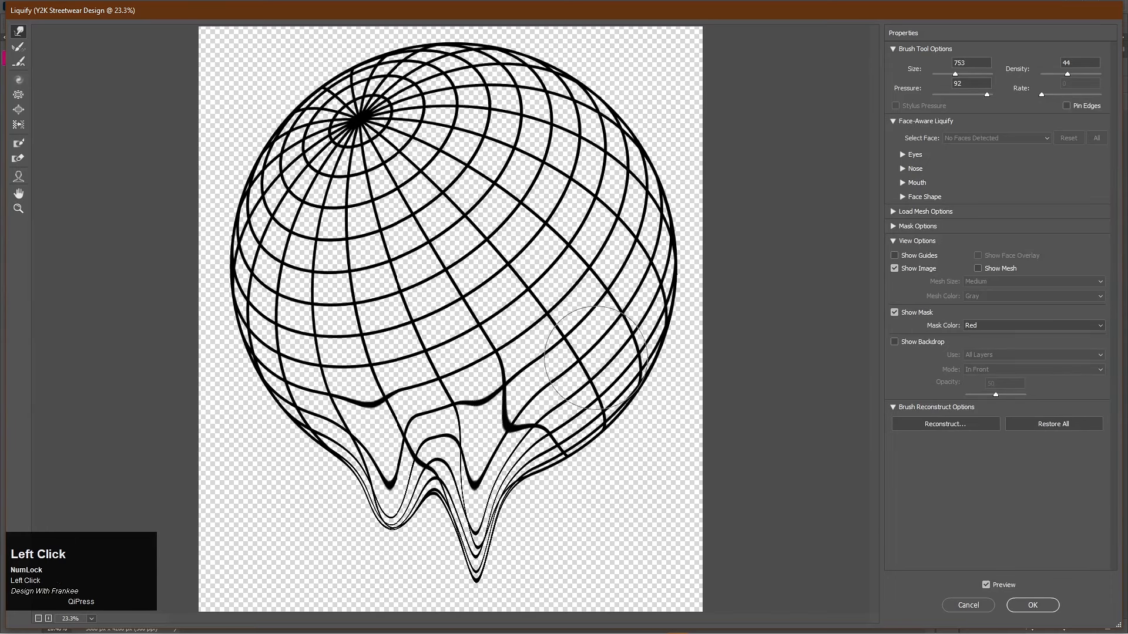
mouse_move(597, 357)
mouse_down()
mouse_move(579, 503)
mouse_move(590, 508)
mouse_up()
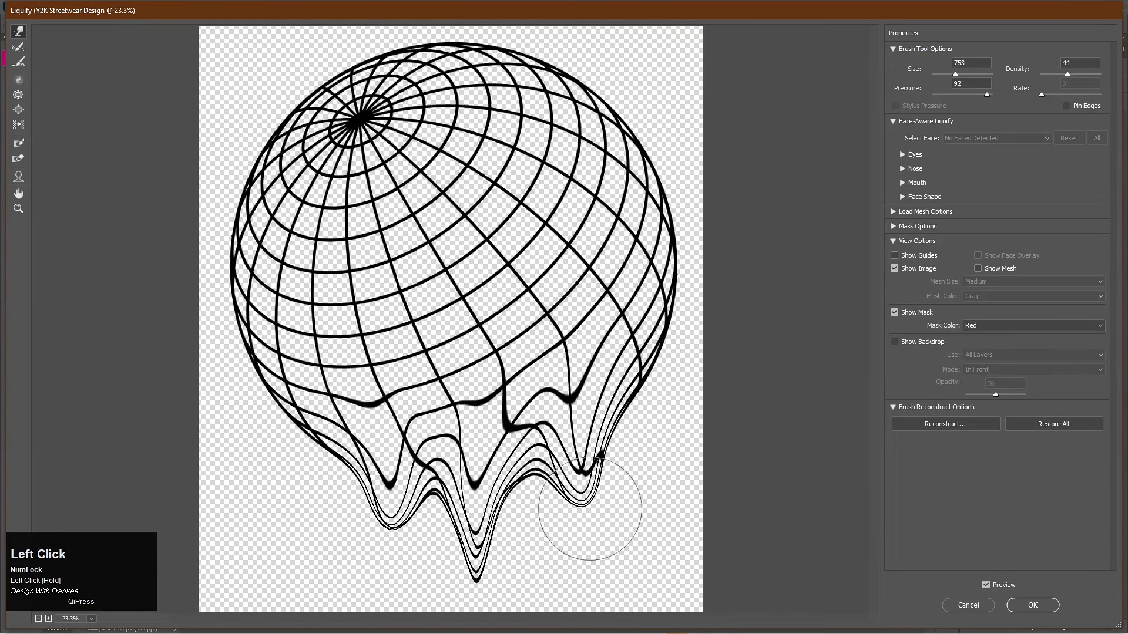
key(ctrl)
key(ctrl+z)
key(ctrl+z)
key(ctrl+z)
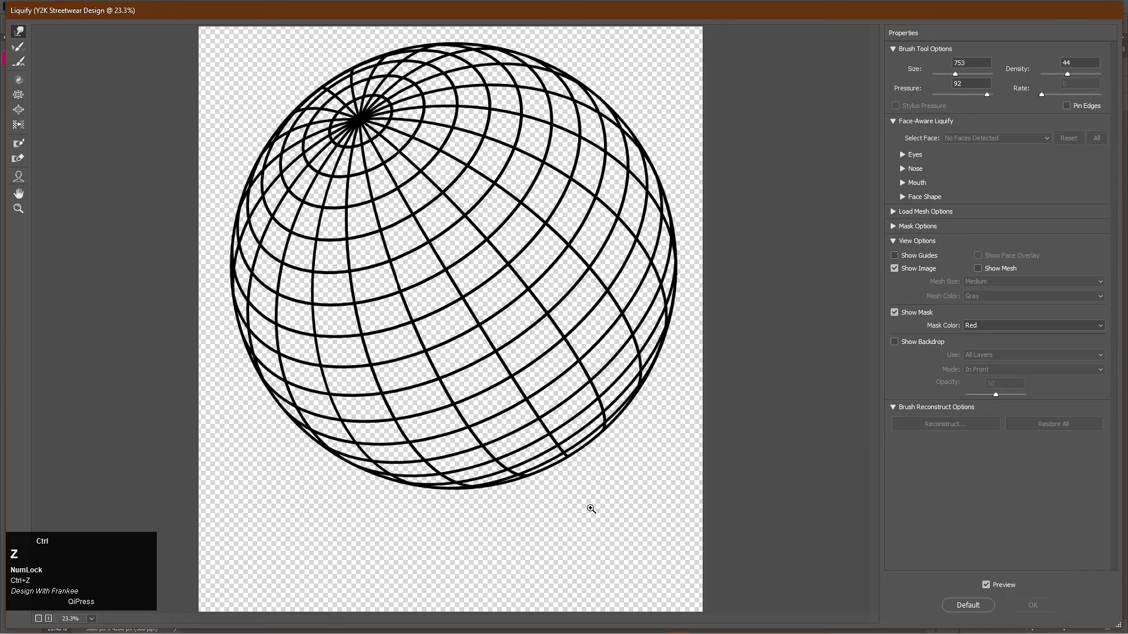
click(384, 439)
mouse_move(384, 440)
mouse_down()
mouse_move(364, 531)
mouse_move(463, 487)
mouse_move(448, 582)
mouse_up()
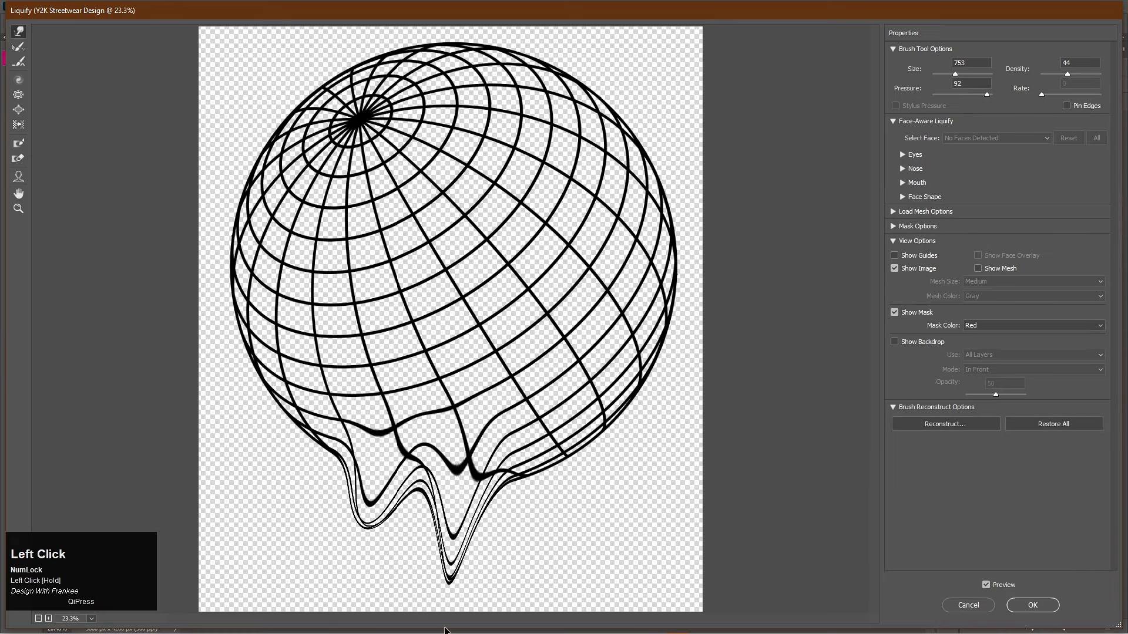
drag(558, 414, 532, 520)
drag(458, 489, 453, 590)
key(ctrl+z)
key(ctrl+z)
key(ctrl+z)
key(ctrl+z)
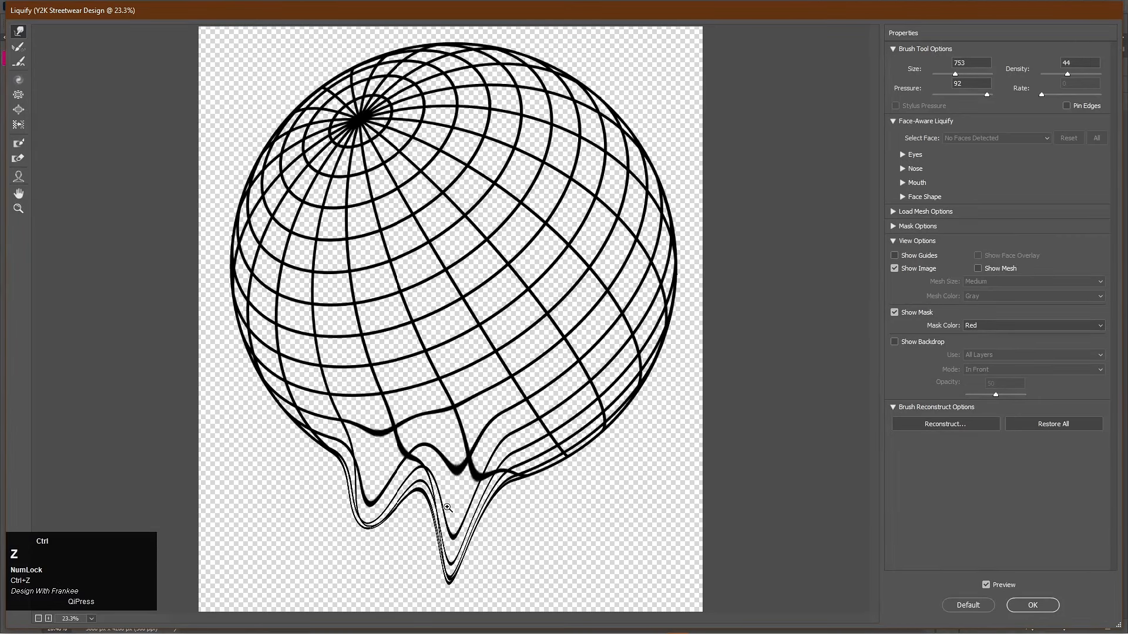
Step: Warp the globe's lower edge into three hanging drips, the middle one longest, and apply the Liquify filter
mouse_move(386, 456)
mouse_down()
mouse_move(370, 513)
mouse_move(487, 448)
mouse_move(470, 467)
mouse_move(455, 585)
mouse_move(541, 494)
mouse_move(585, 378)
mouse_move(559, 482)
mouse_up()
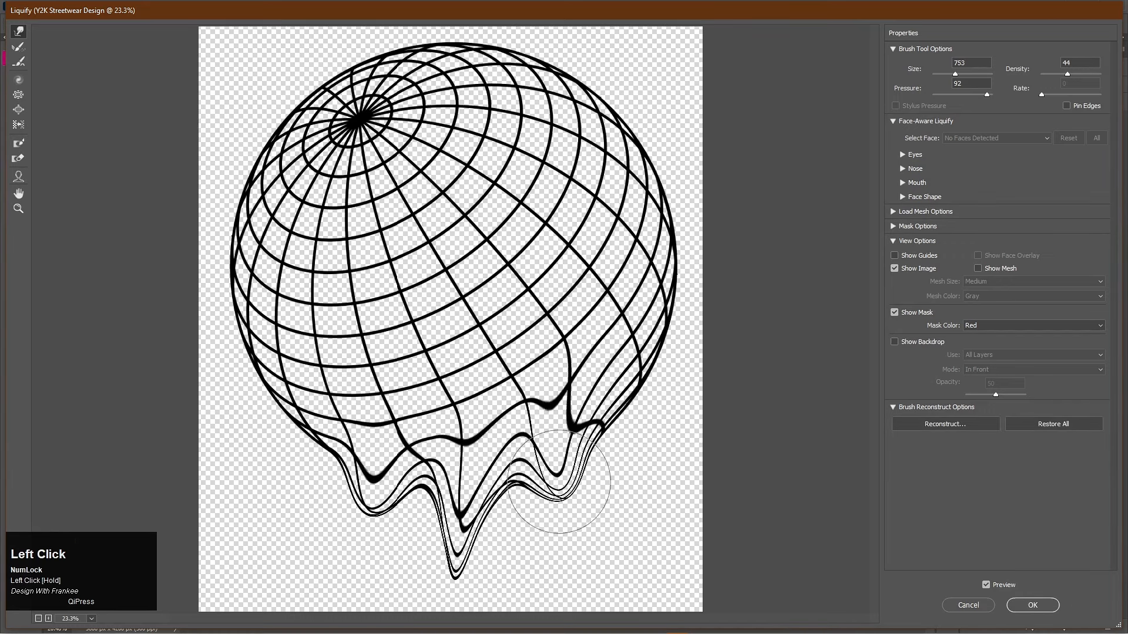
click(1032, 605)
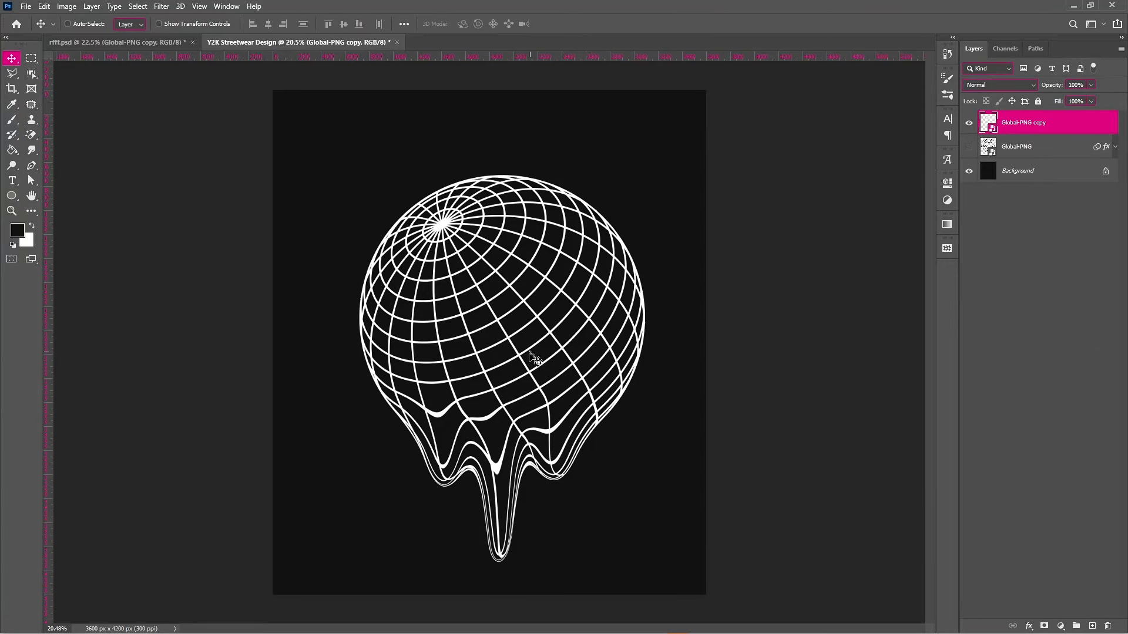
Step: Enlarge the melted globe on the Global-PNG copy layer to about 107.45% and centre it on the canvas
drag(529, 358, 529, 333)
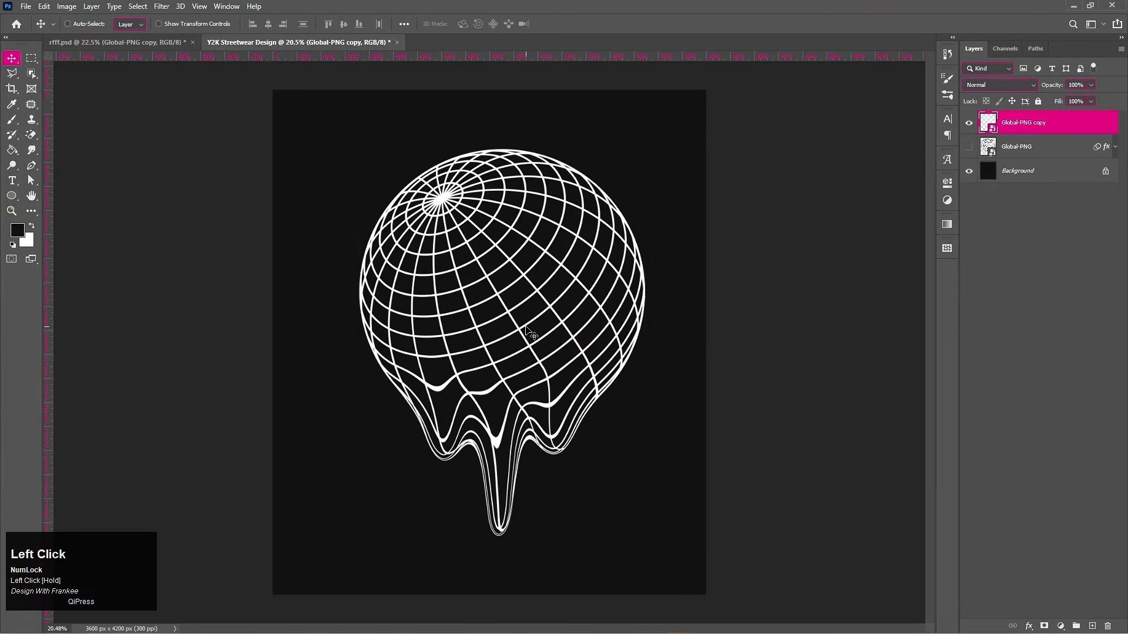
key(v)
key(ctrl+t)
drag(649, 343, 685, 341)
drag(524, 310, 512, 310)
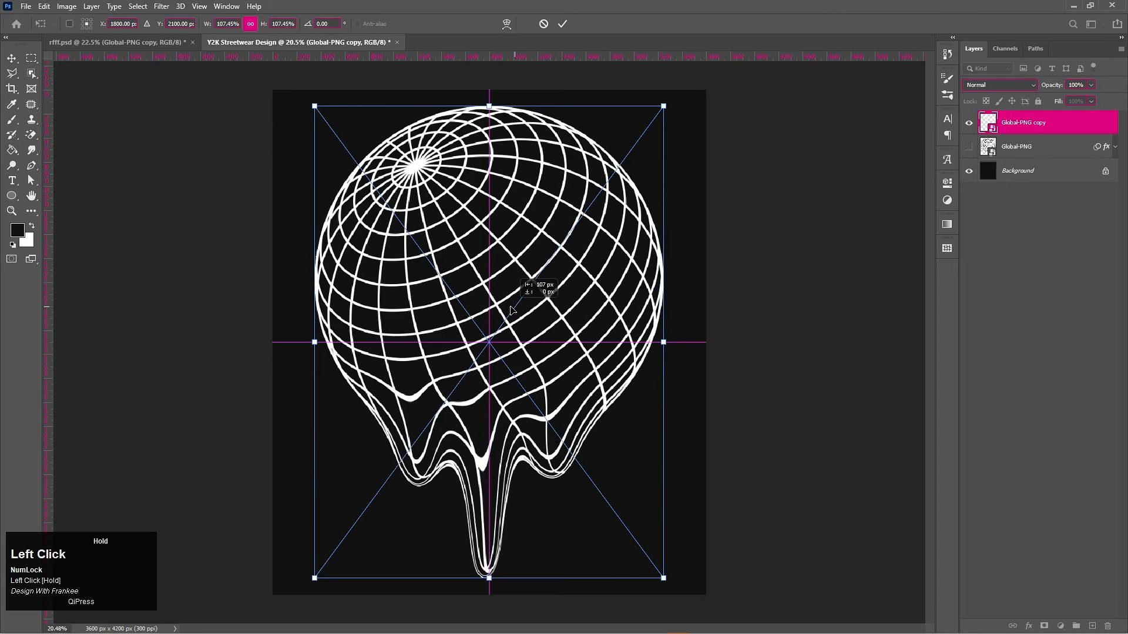
double_click(511, 310)
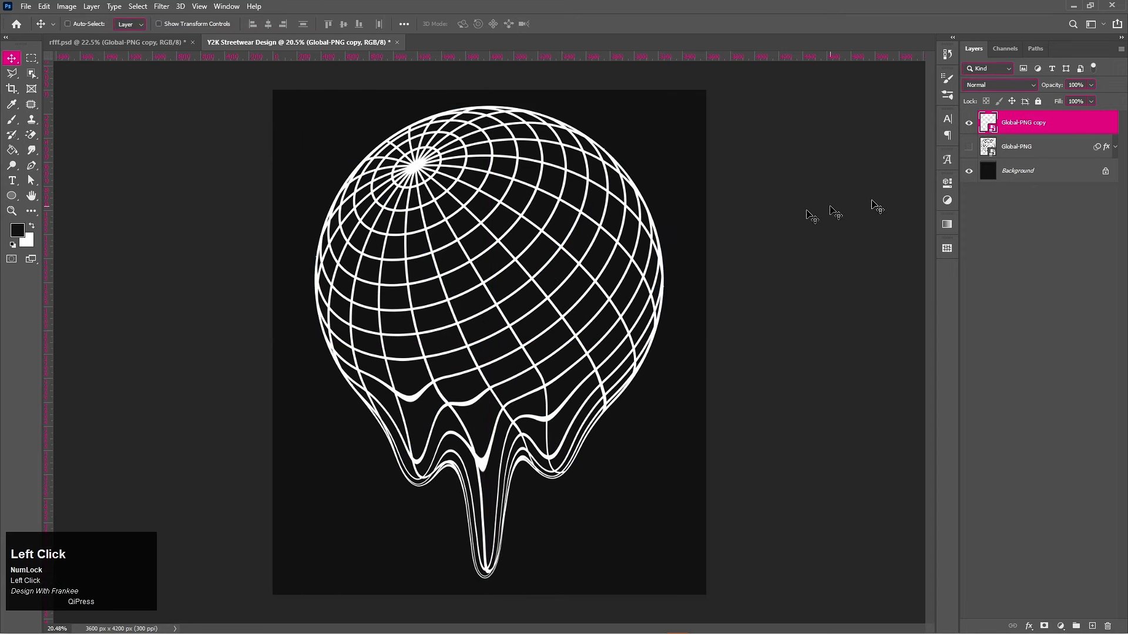
Step: Delete the hidden original Global-PNG layer
click(1017, 155)
key(Delete)
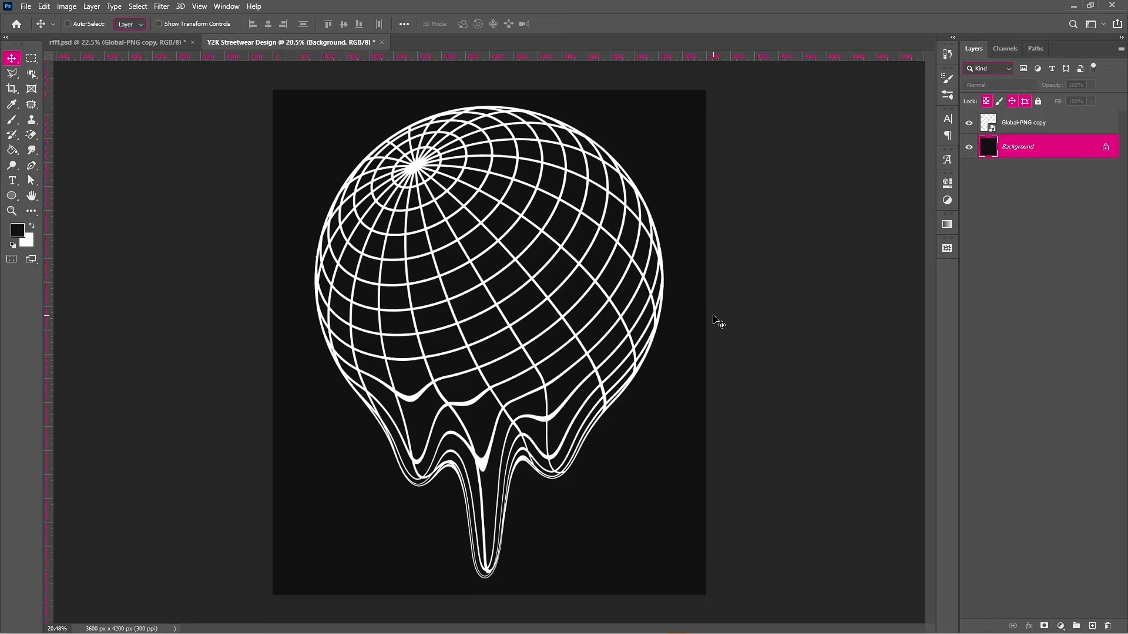
Step: Duplicate the Global-PNG copy layer and hide the upper duplicate, keeping the lower copy selected
click(1011, 128)
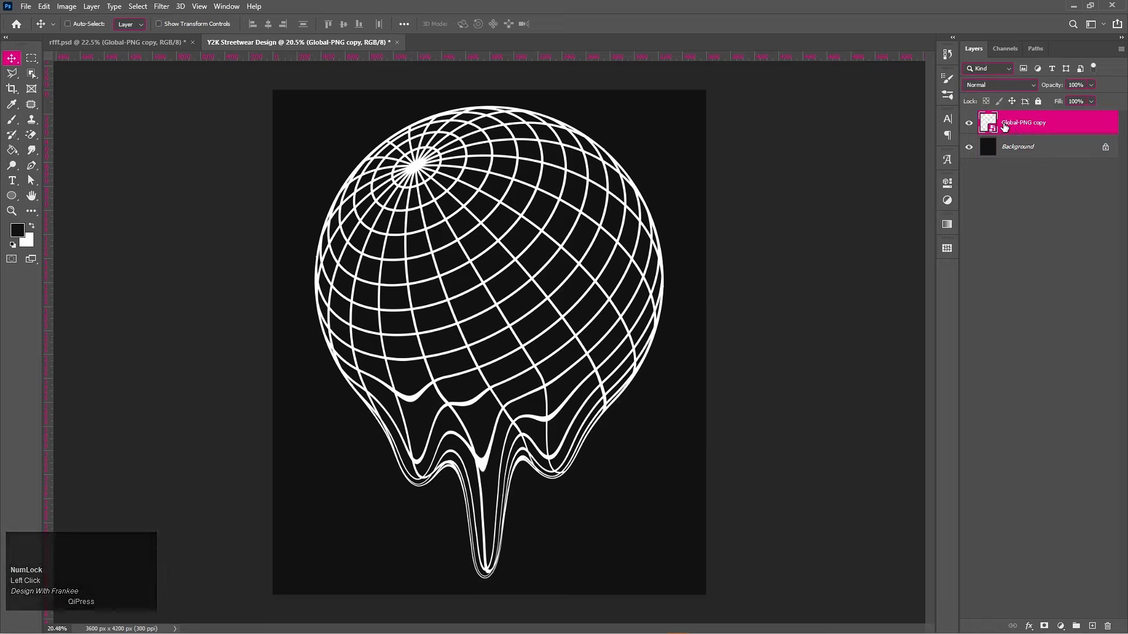
key(ctrl+j)
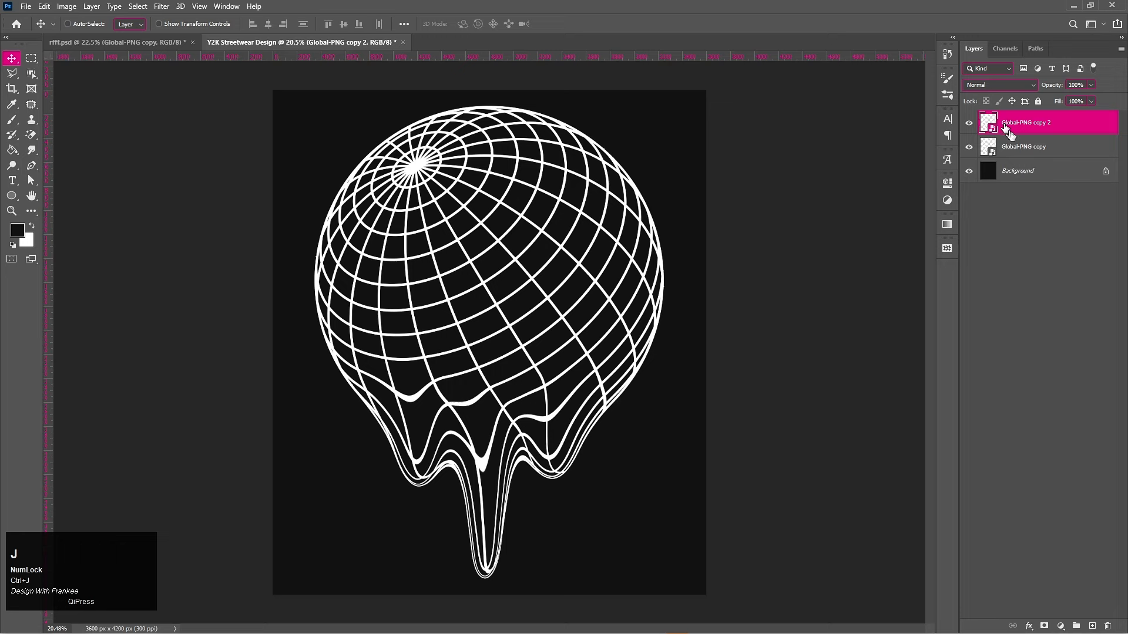
click(1021, 149)
click(969, 123)
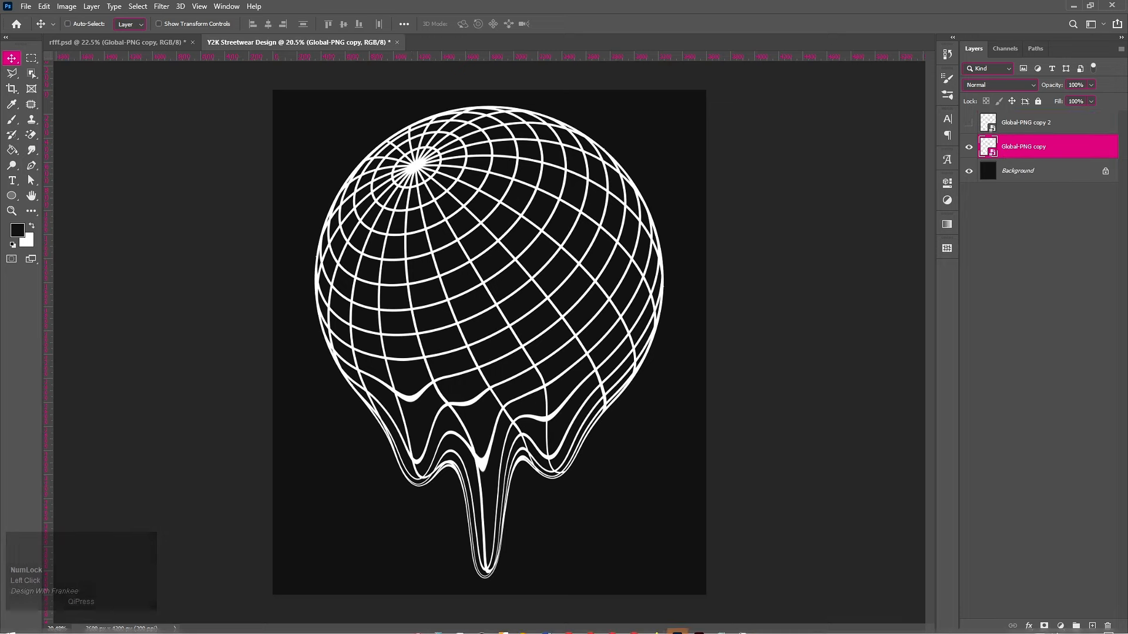
Step: Switch to the CC file in Notepad and copy the colour code db1515
click(723, 627)
click(654, 217)
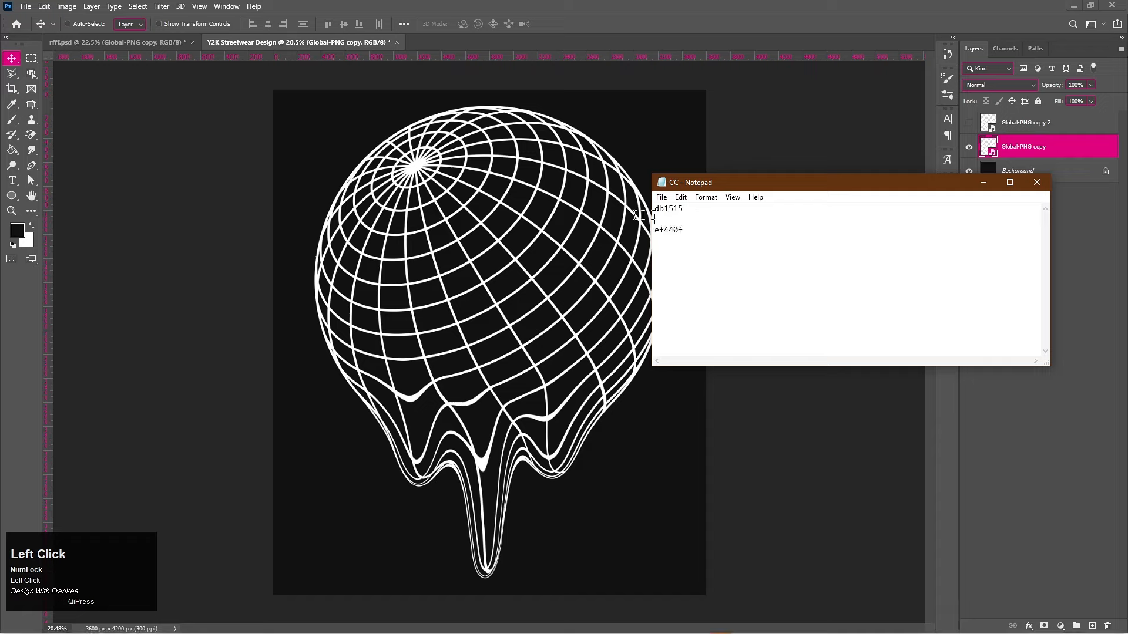
drag(683, 209, 628, 209)
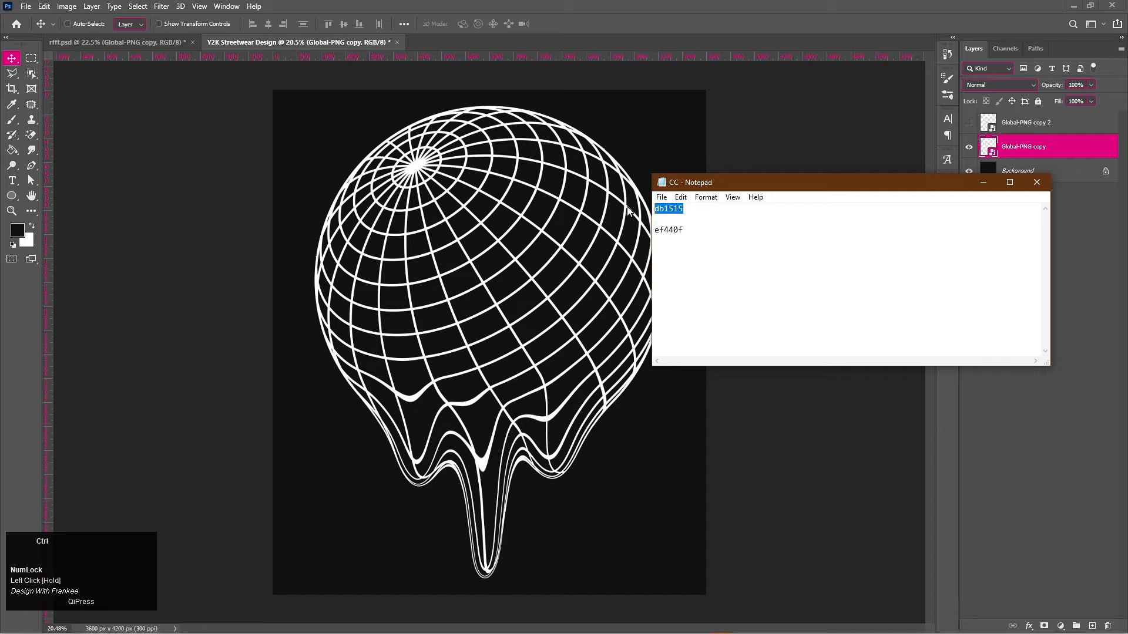
key(ctrl+c)
click(984, 182)
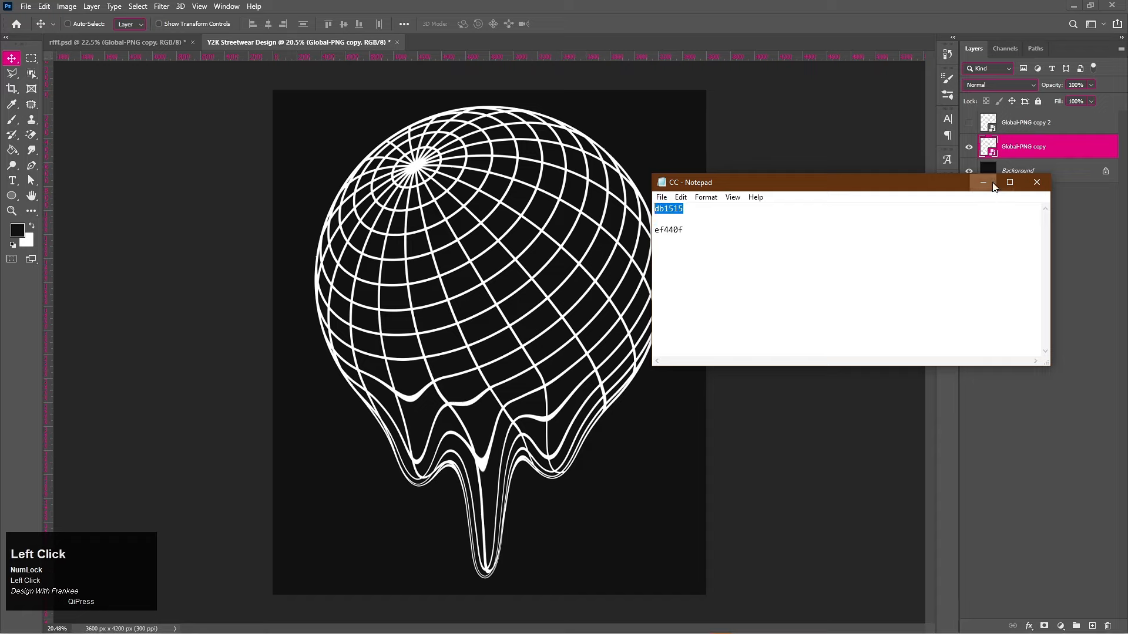
Step: Add a Gradient Map clipped to the Global-PNG copy layer and set its white colour stop to #db1515
click(1059, 626)
click(1057, 612)
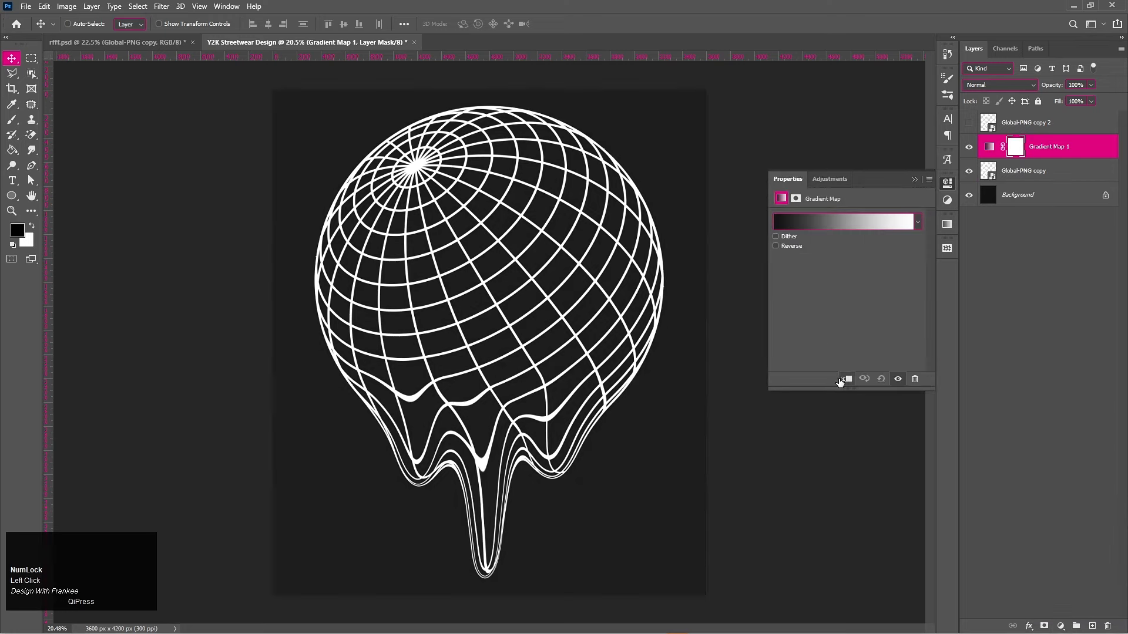
click(859, 224)
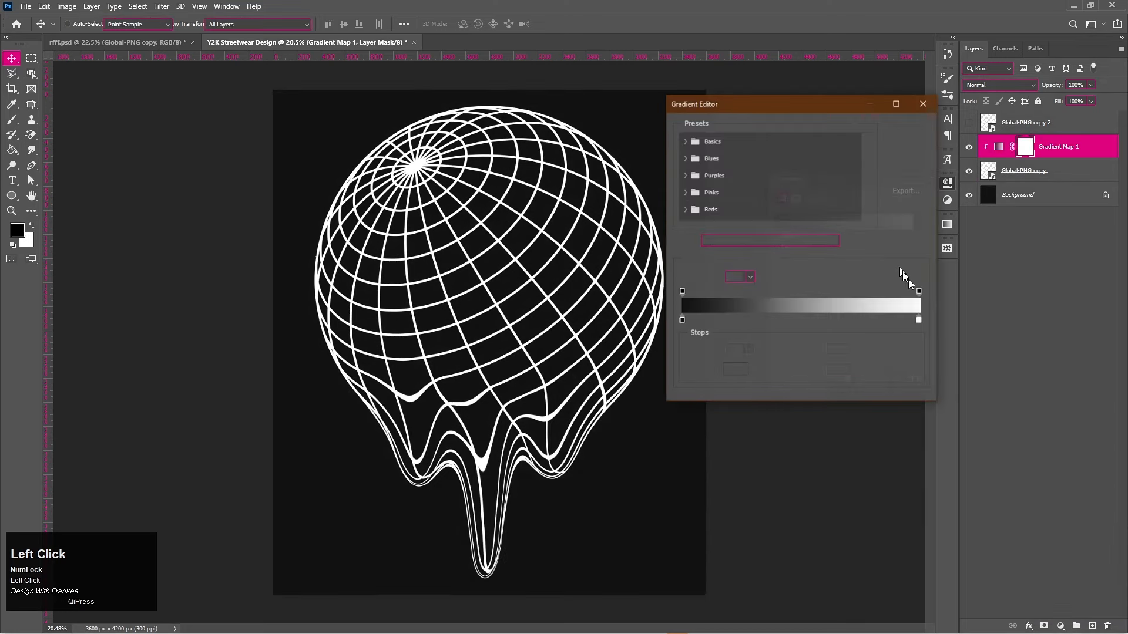
double_click(918, 321)
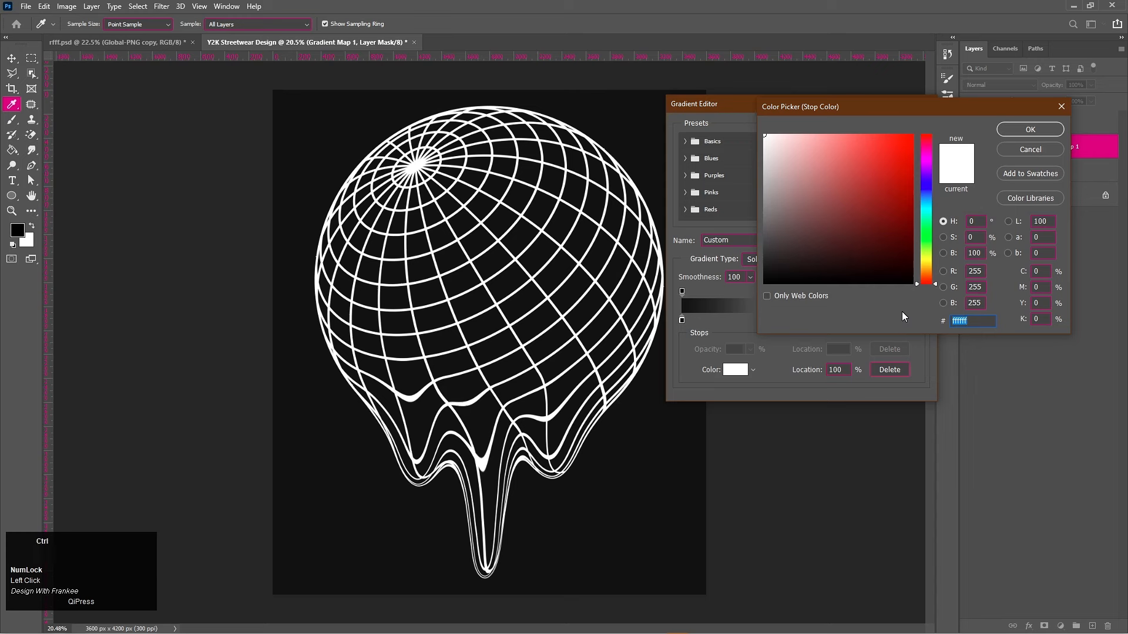
key(ctrl+v)
key(Return)
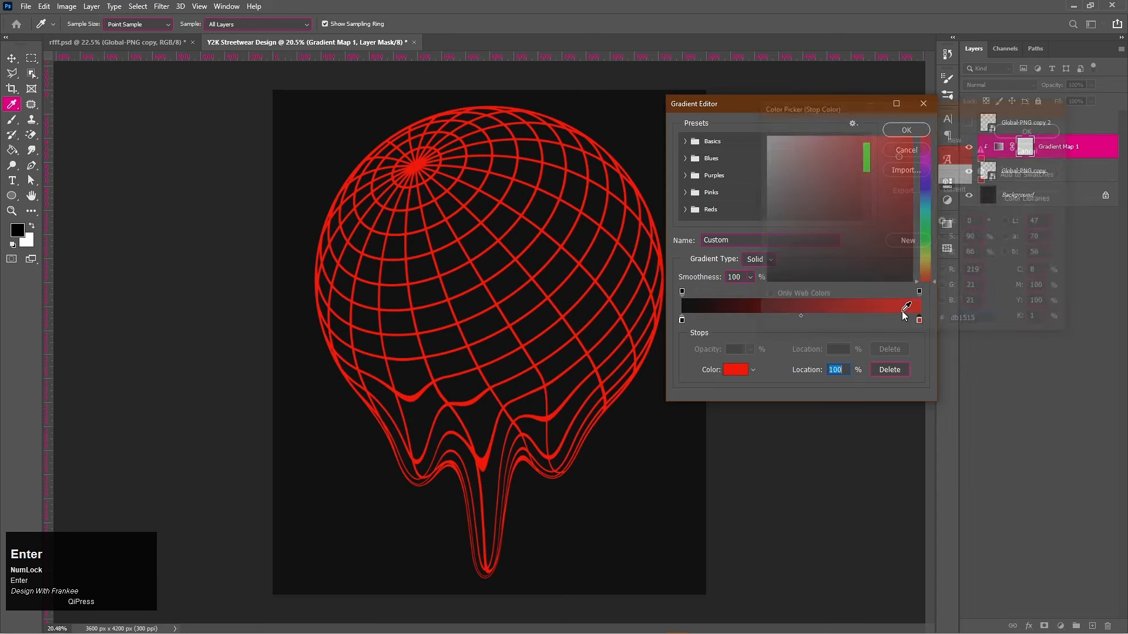
key(Return)
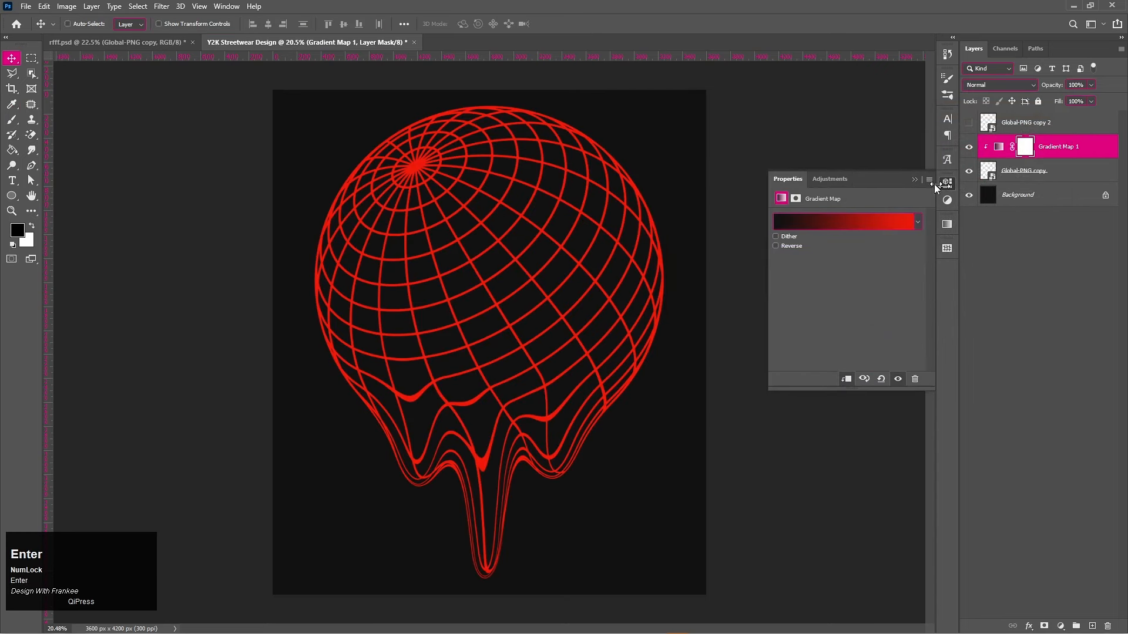
click(914, 179)
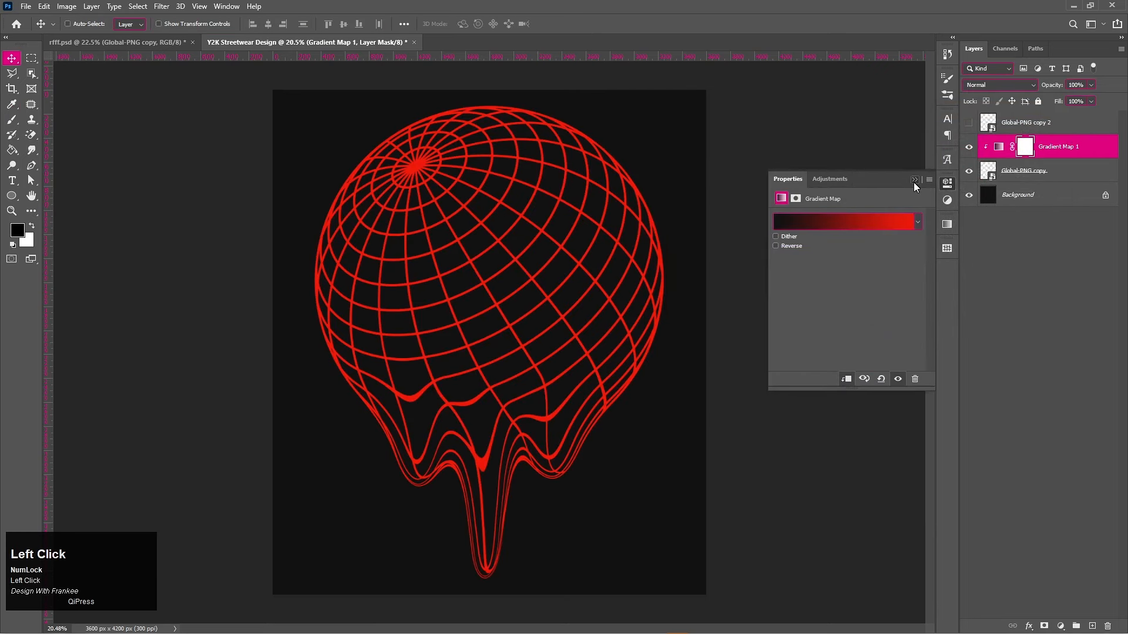
Step: Show the Global-PNG copy 2 layer and group Global-PNG copy with its Gradient Map 1 adjustment
click(970, 123)
click(1039, 170)
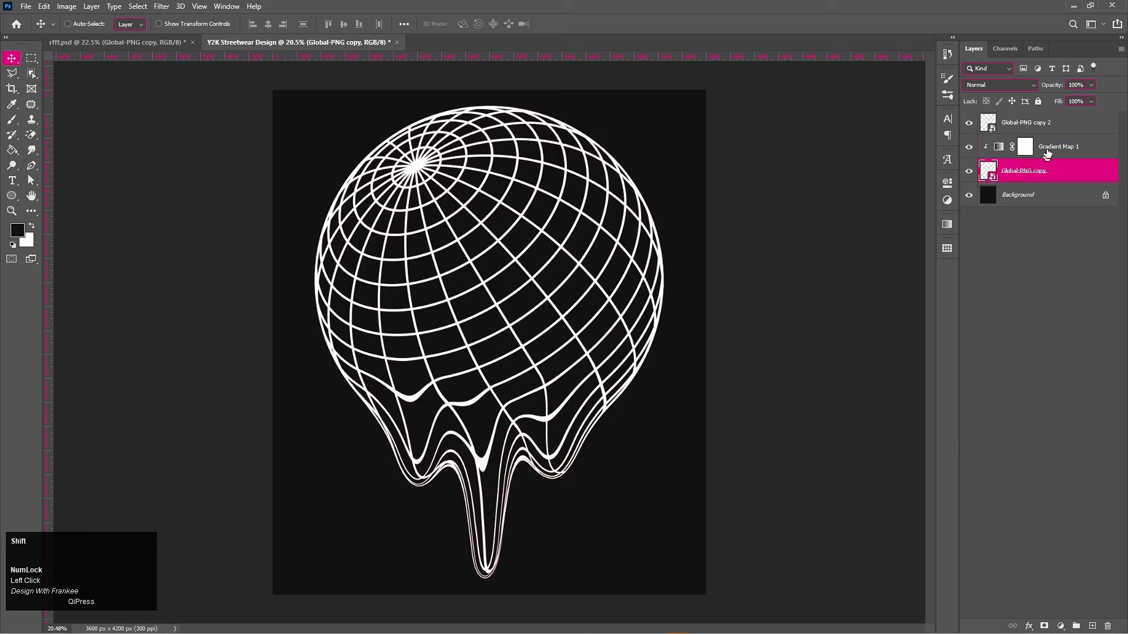
shift+click(1044, 153)
key(ctrl+g)
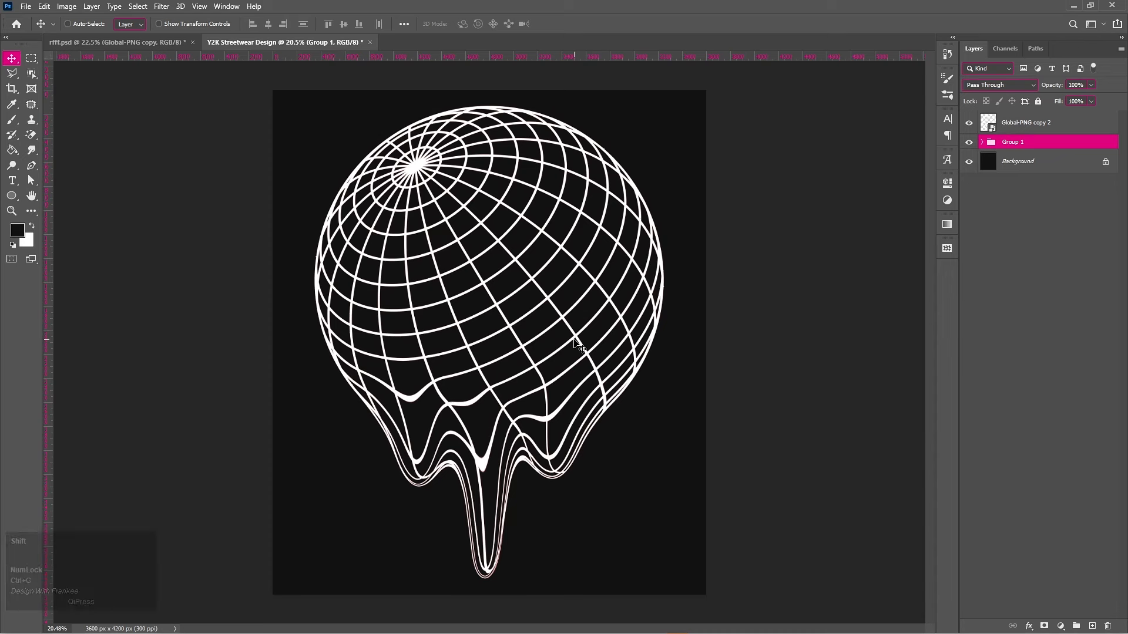
Step: Nudge the red globe group slightly to the left to form an offset shadow behind the white globe
key(shift+Left)
key(shift+Left)
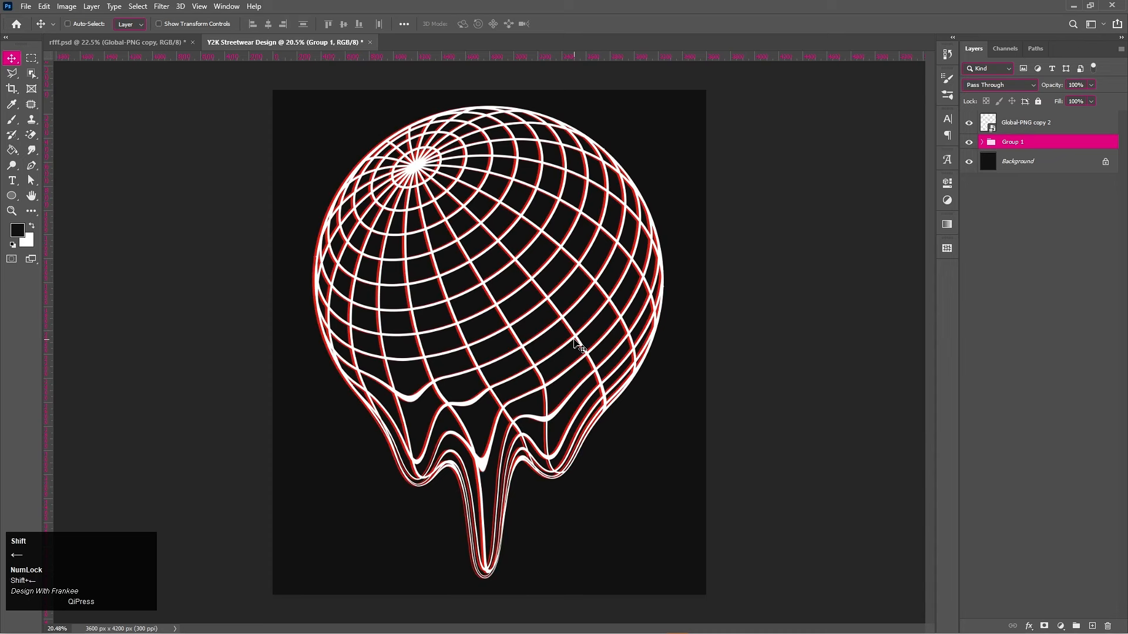
key(shift+Down)
key(shift+Left)
key(shift+Left)
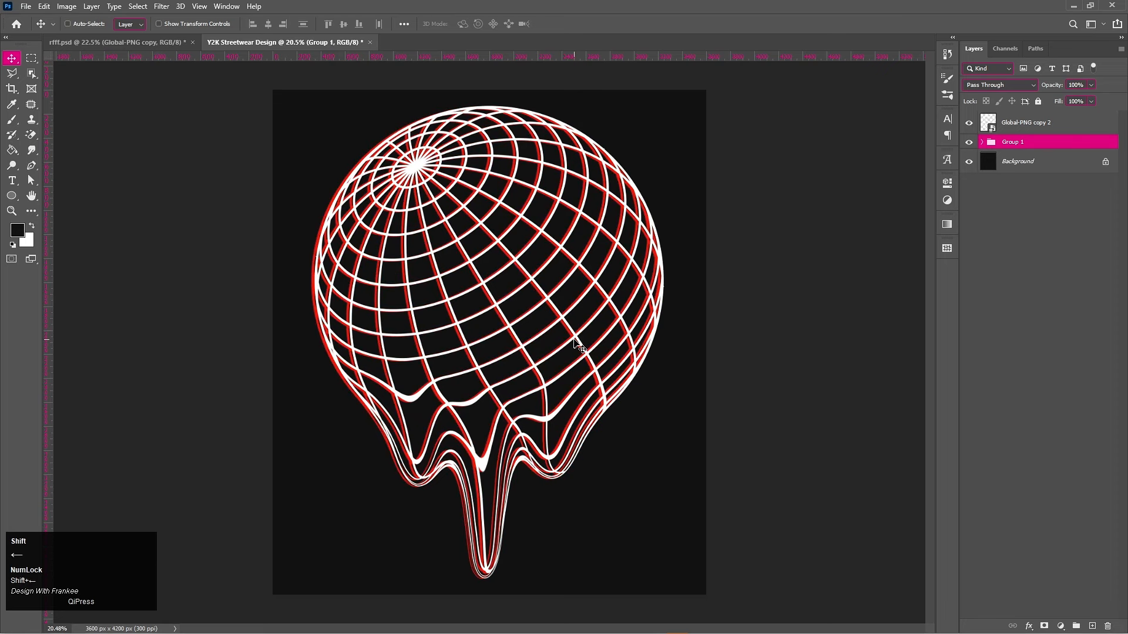
key(Right)
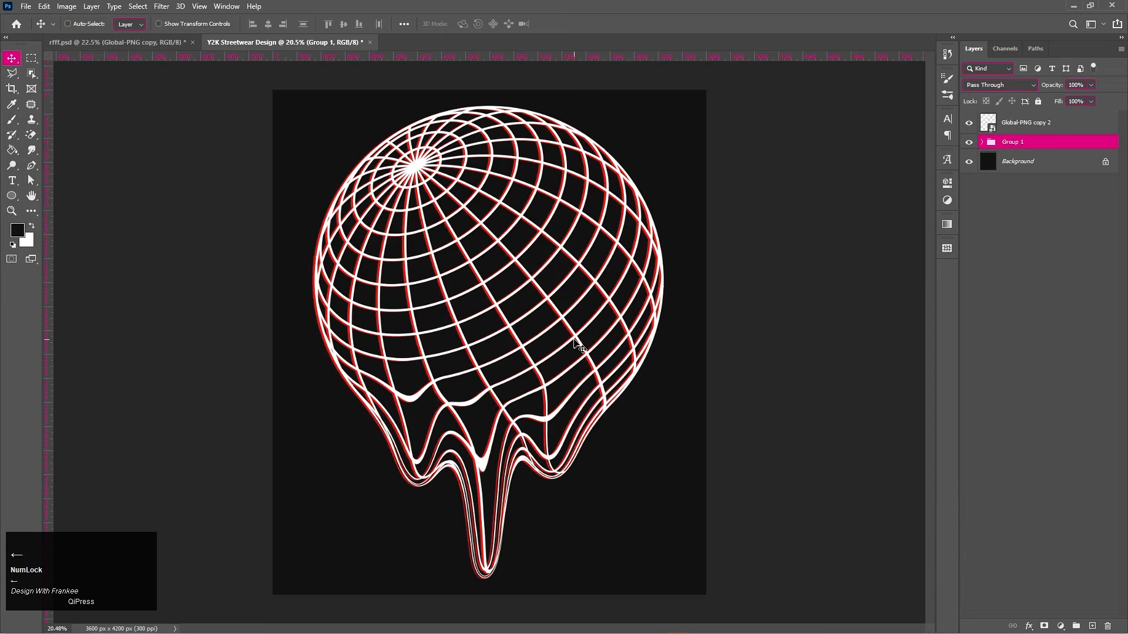
key(Left)
Step: Group the Global-PNG copy 2 layer with Group 1 and name the new group M.P
shift+click(1048, 122)
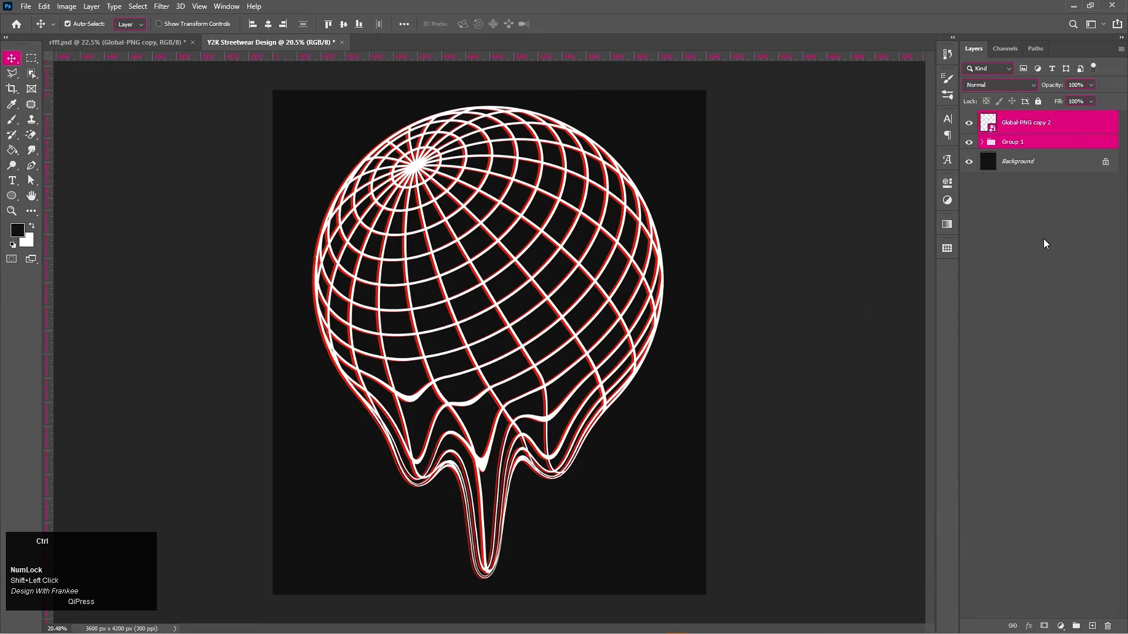
key(ctrl+g)
double_click(1012, 121)
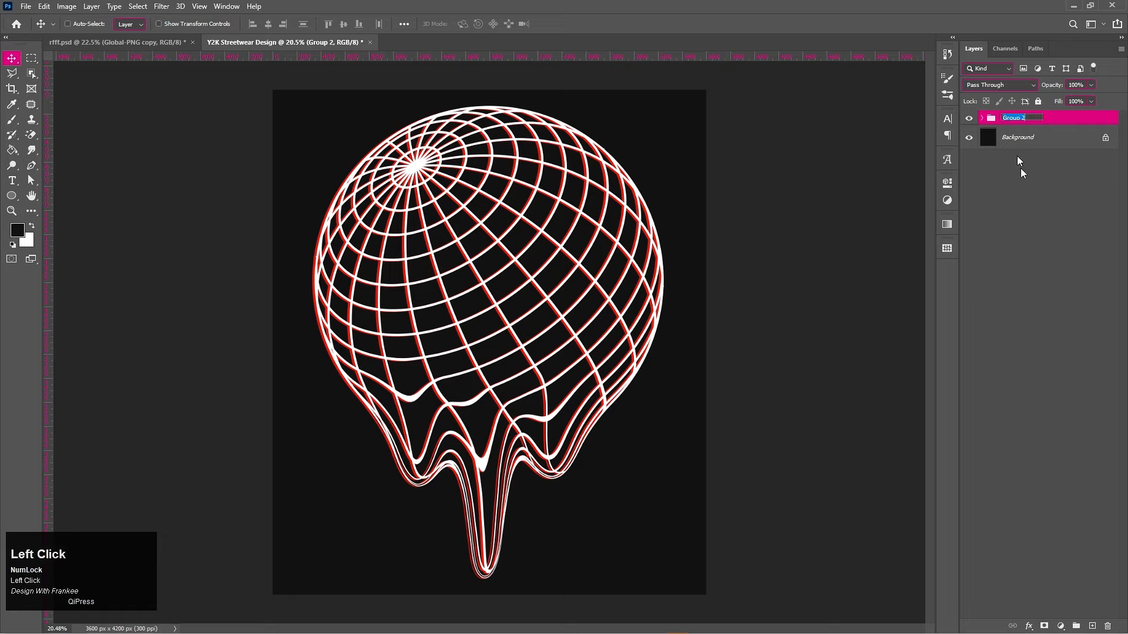
text(M.P)
key(Return)
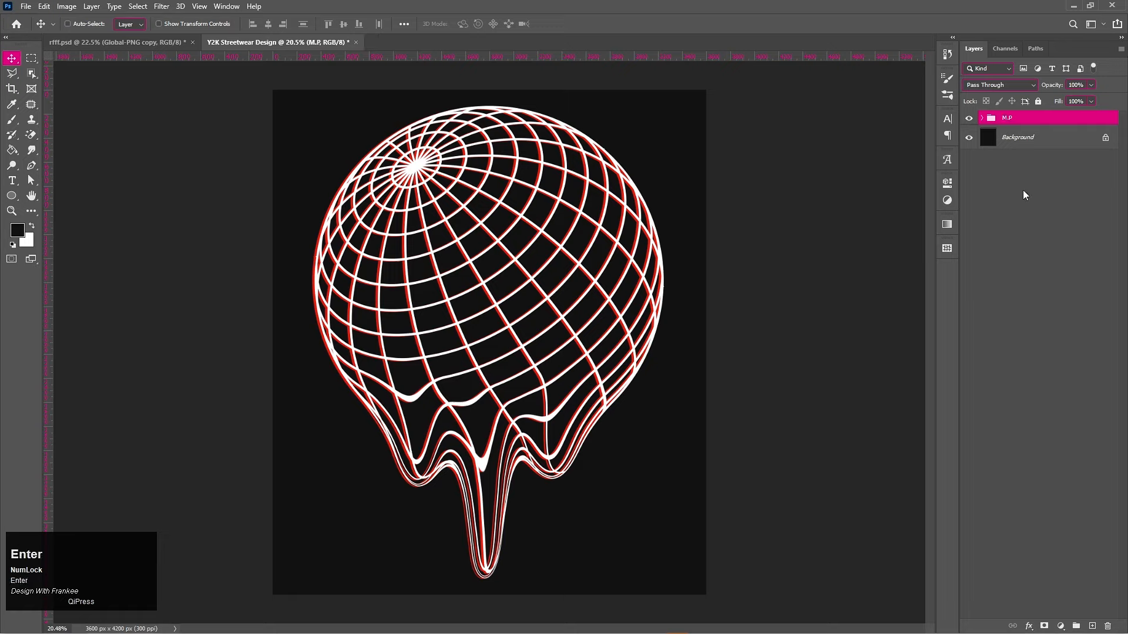
Step: Duplicate the M.P group, hide the original, and convert the duplicate to a smart object
key(ctrl+j)
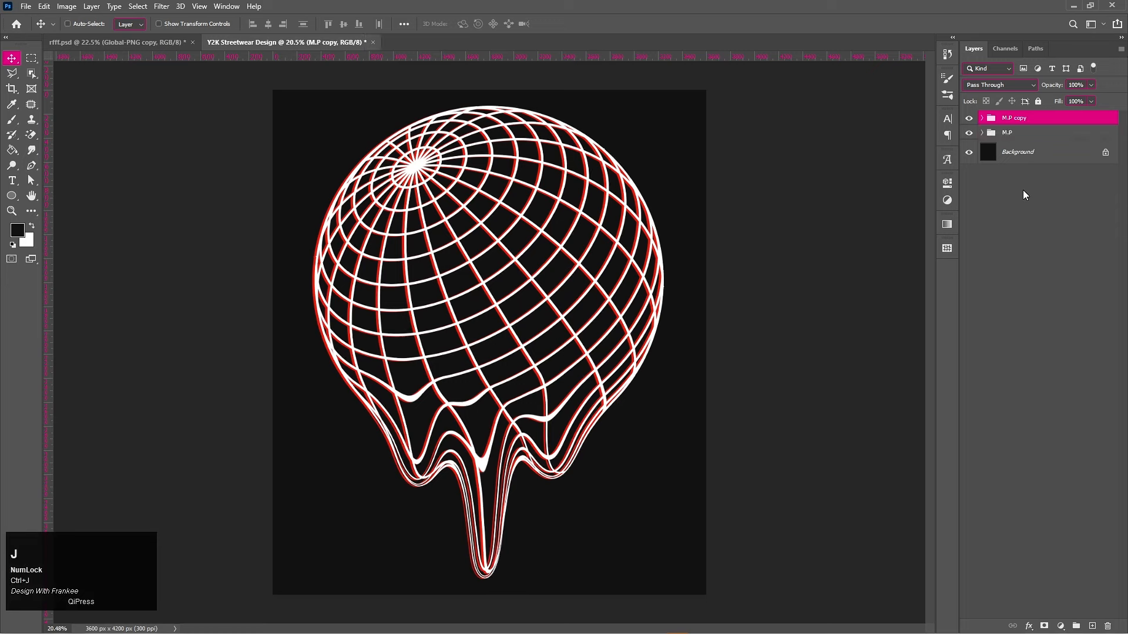
click(969, 133)
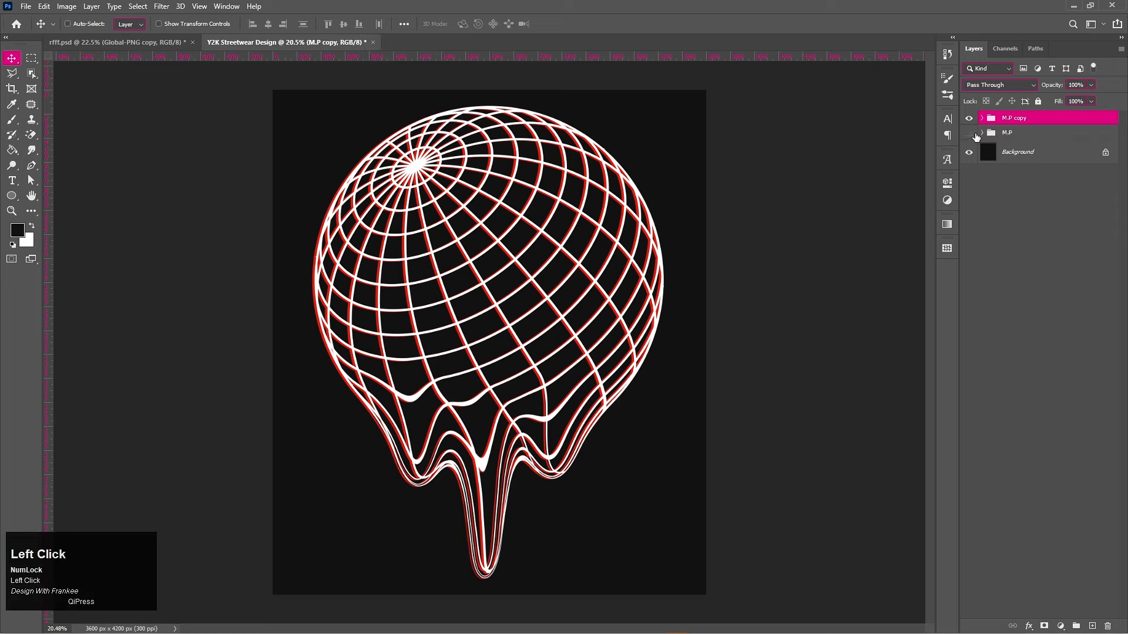
right_click(1025, 126)
click(1052, 274)
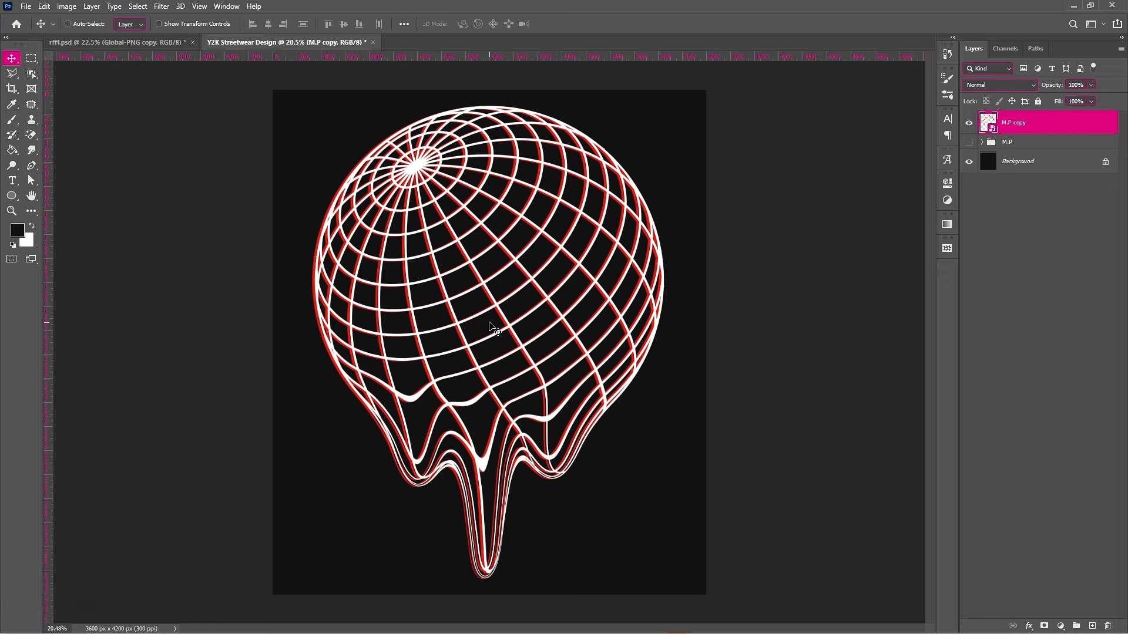
Step: Scale the M.P copy globe proportionally to about 71% and centre it on the canvas
key(ctrl+t)
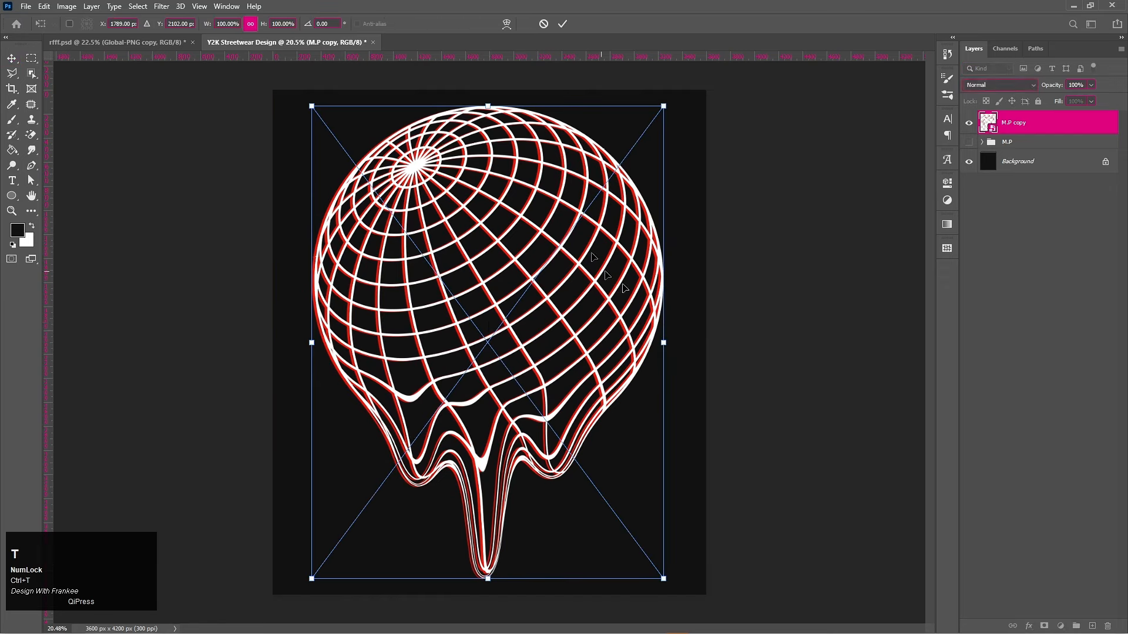
drag(668, 340, 642, 345)
drag(537, 331, 512, 352)
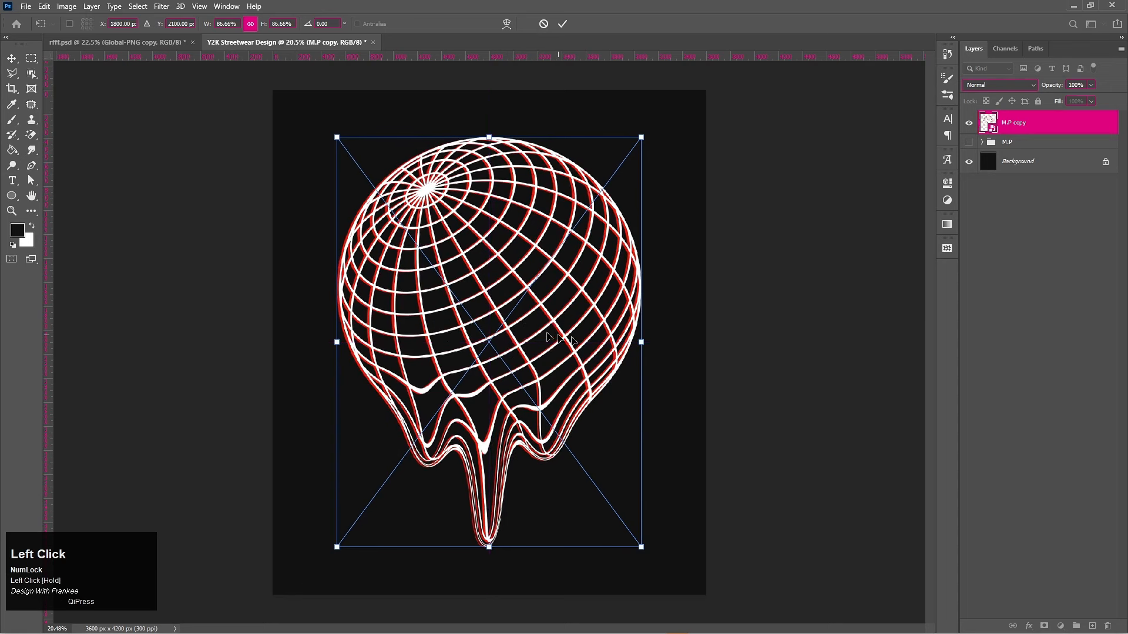
drag(640, 342, 614, 342)
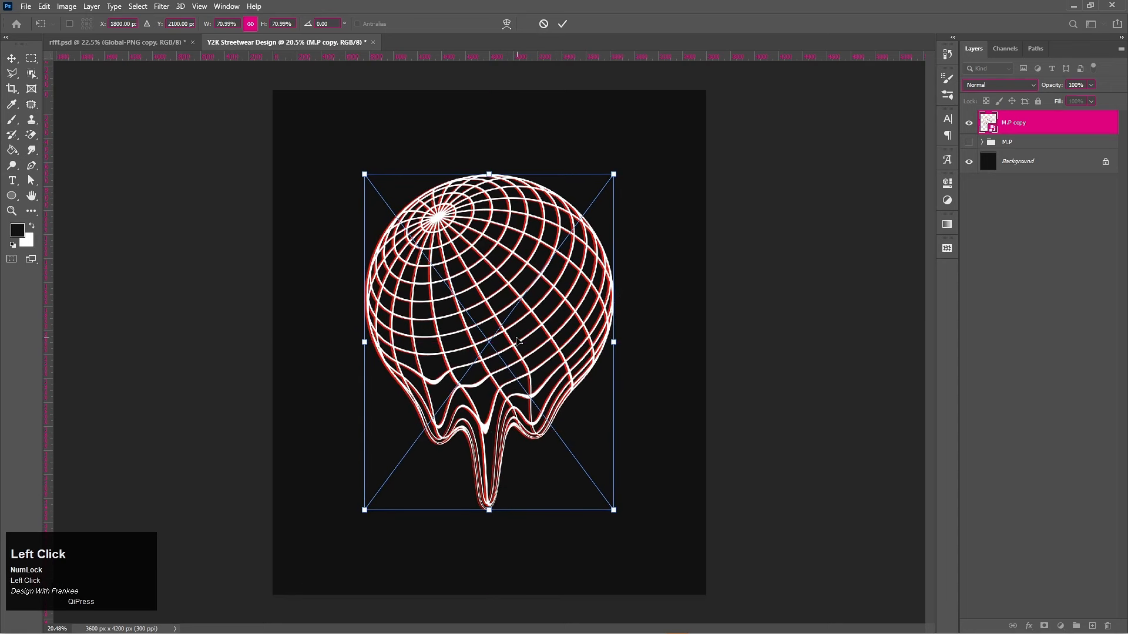
drag(516, 337, 519, 342)
double_click(518, 343)
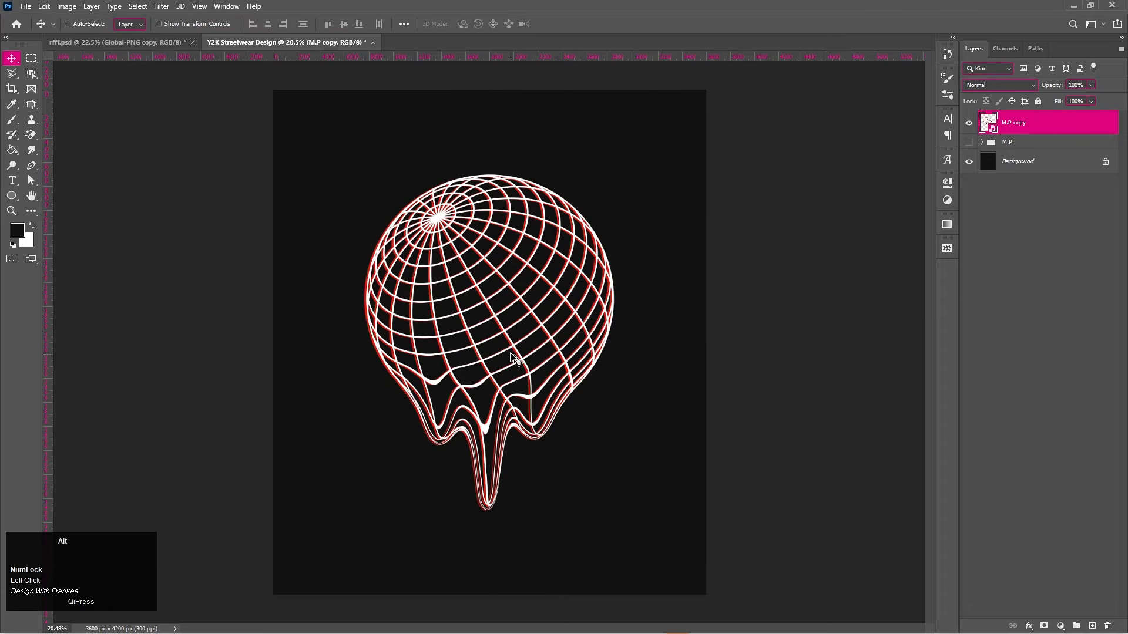
Step: Draw a dark filled circle of about 1100 px on a new layer and position it over the globe's upper-left edge
alt+scroll(515, 358, up, 2)
alt+scroll(511, 354, up, 1)
drag(488, 282, 493, 370)
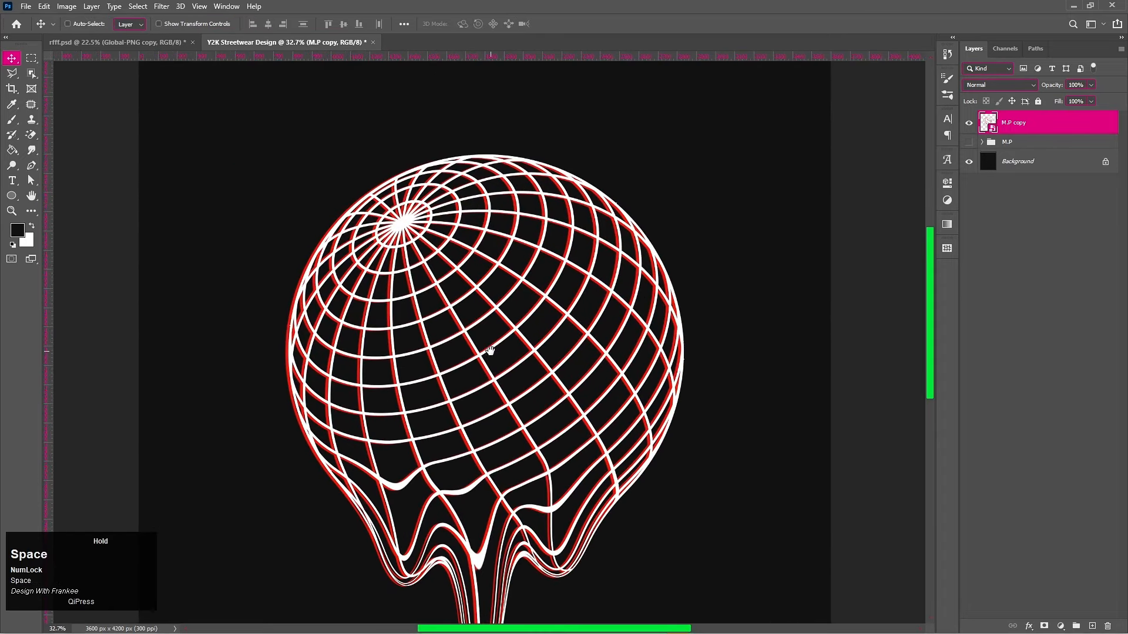
click(1093, 624)
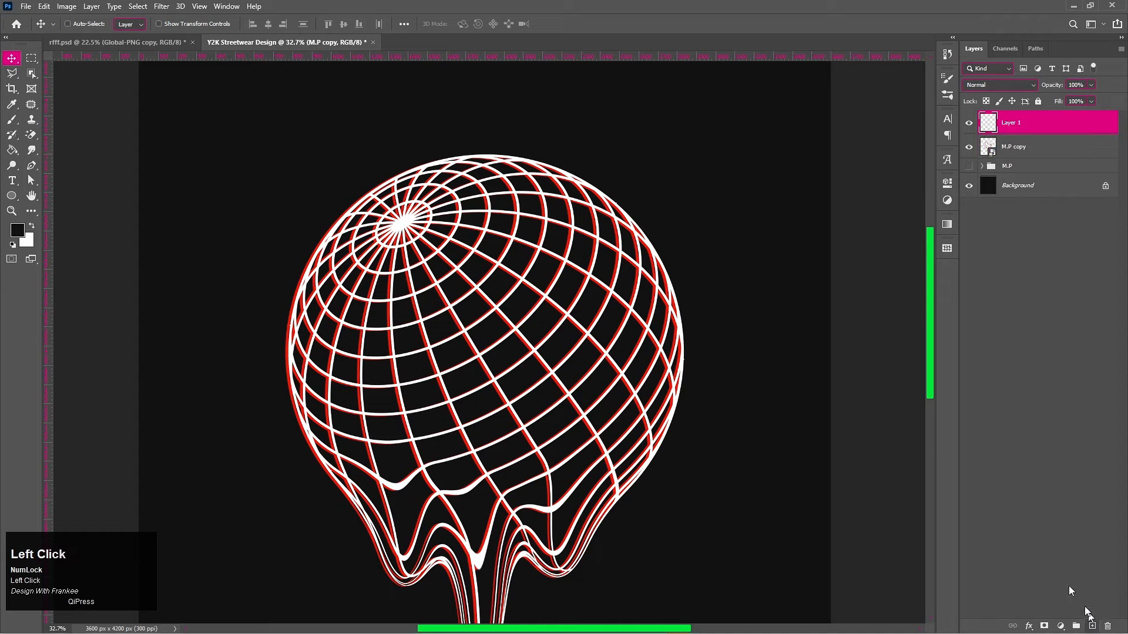
click(8, 197)
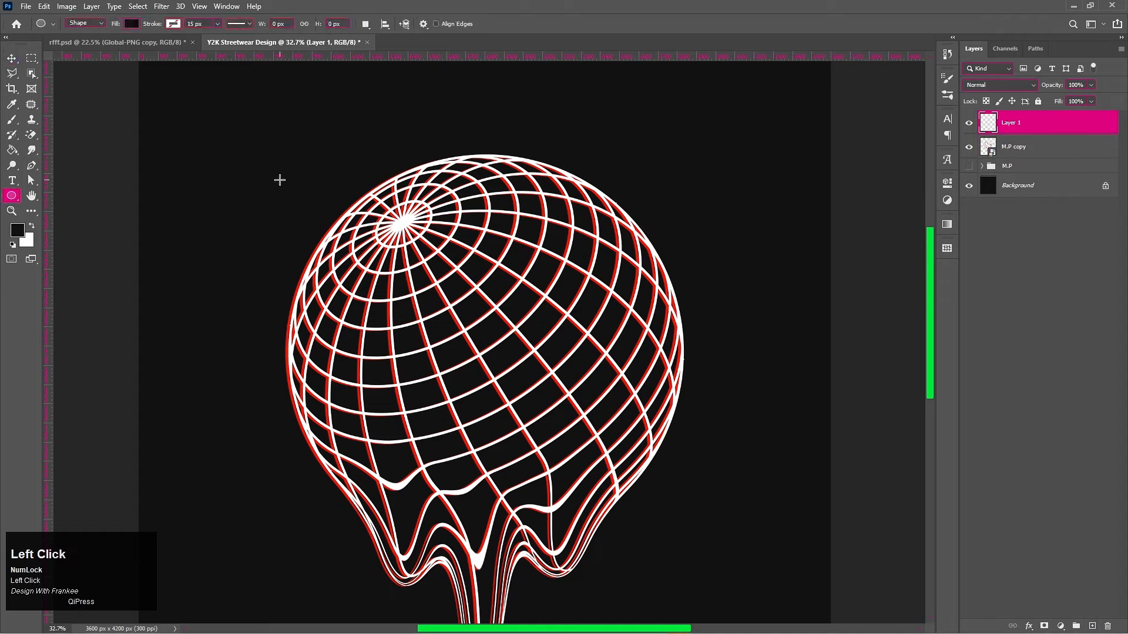
drag(282, 197, 419, 304)
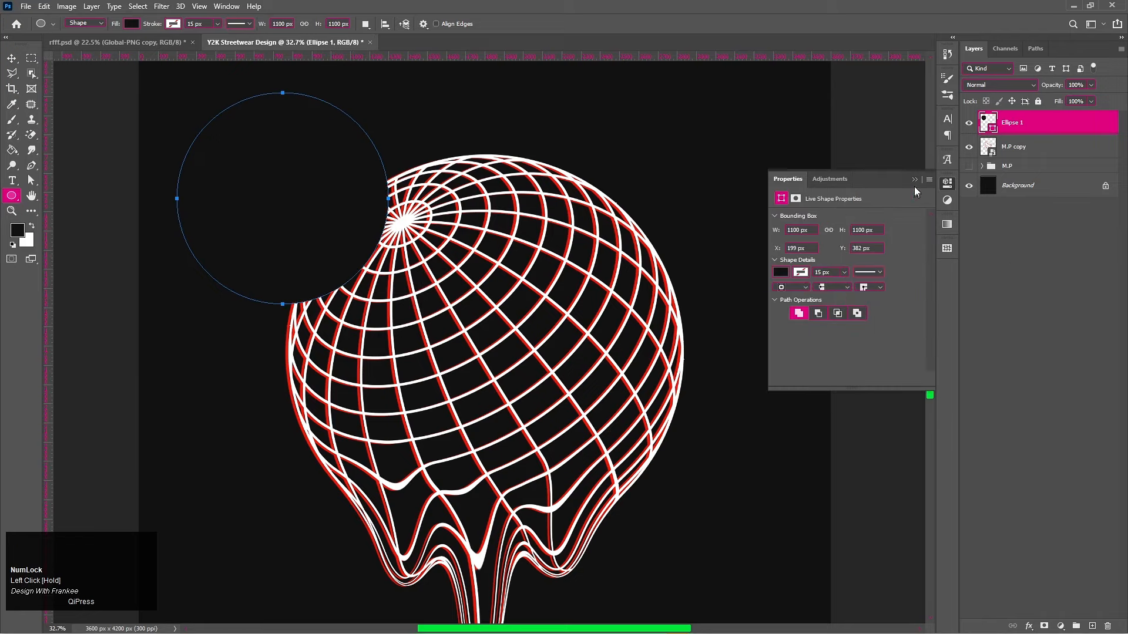
click(914, 181)
click(11, 57)
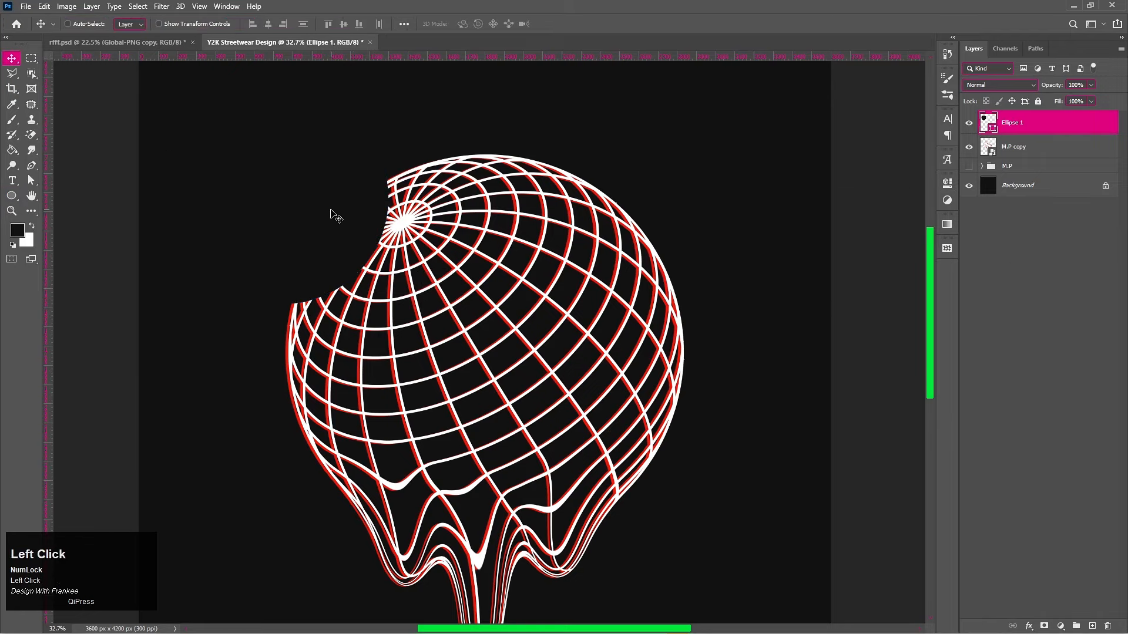
drag(335, 217, 353, 233)
Step: Hide the Background layer and enter the text AND THE CONCLUSION along the dark circle's outline
click(970, 187)
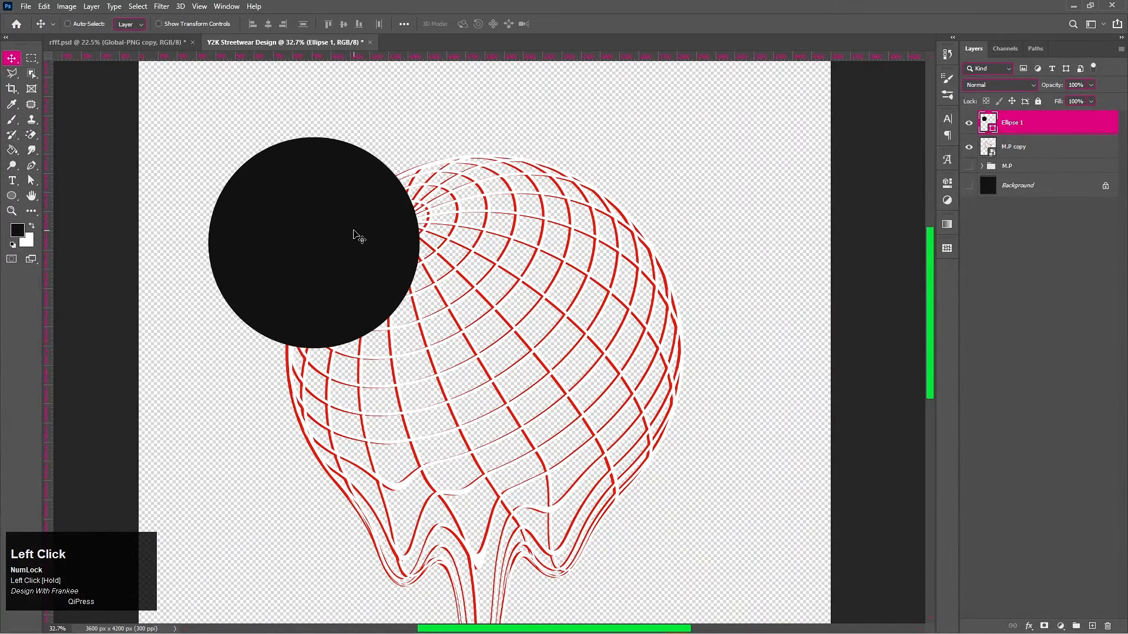
key(t)
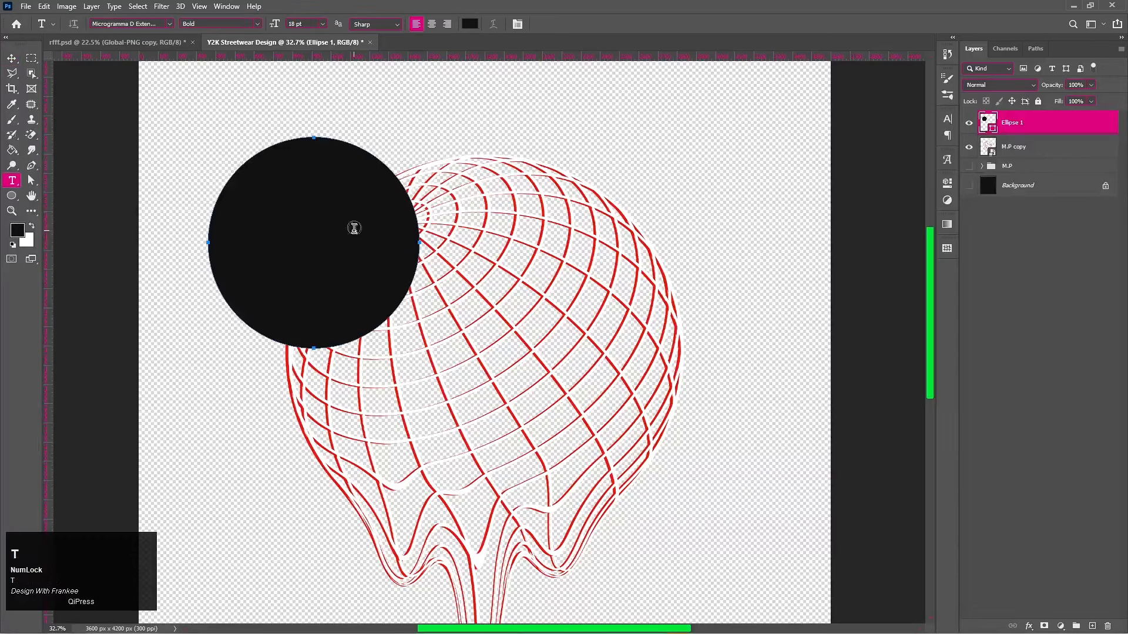
click(312, 139)
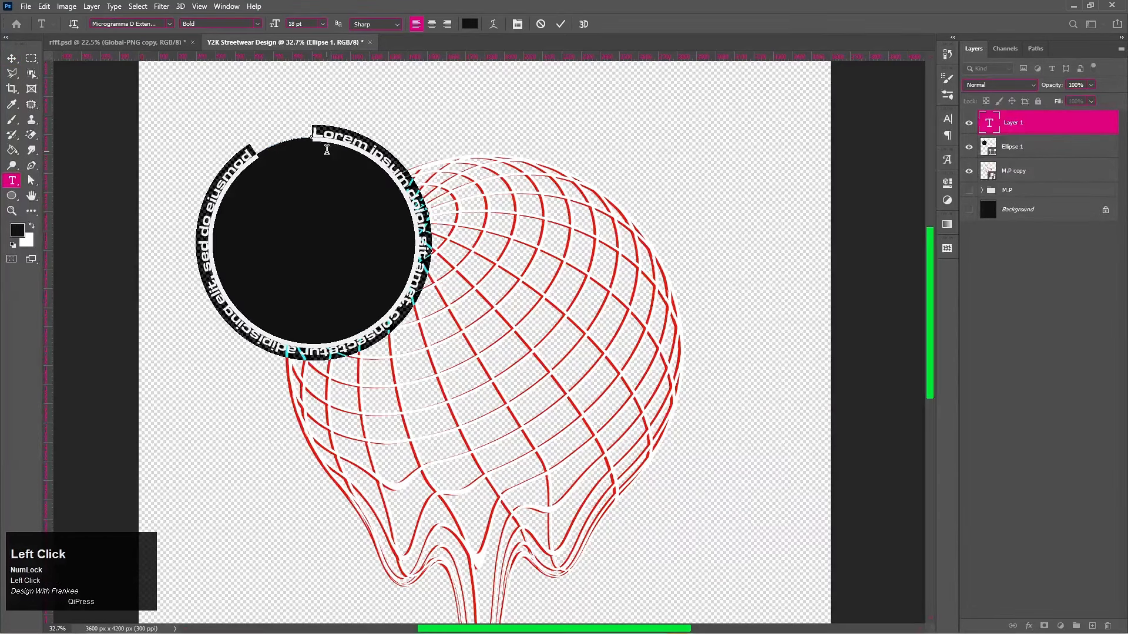
key(Caps_Lock)
text(AND)
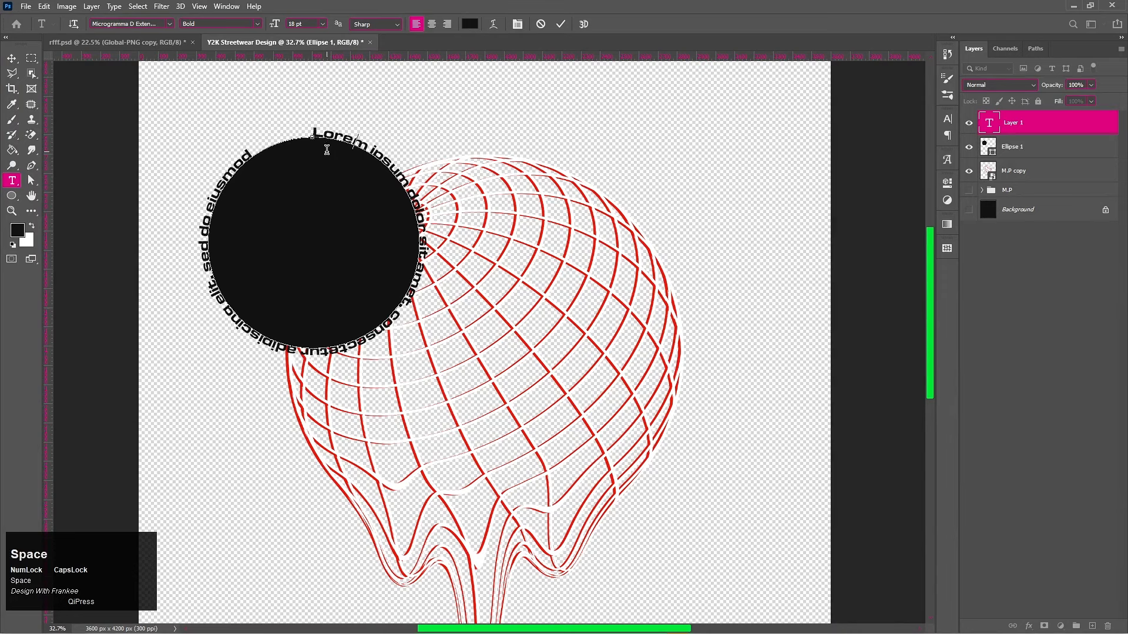
text( THE )
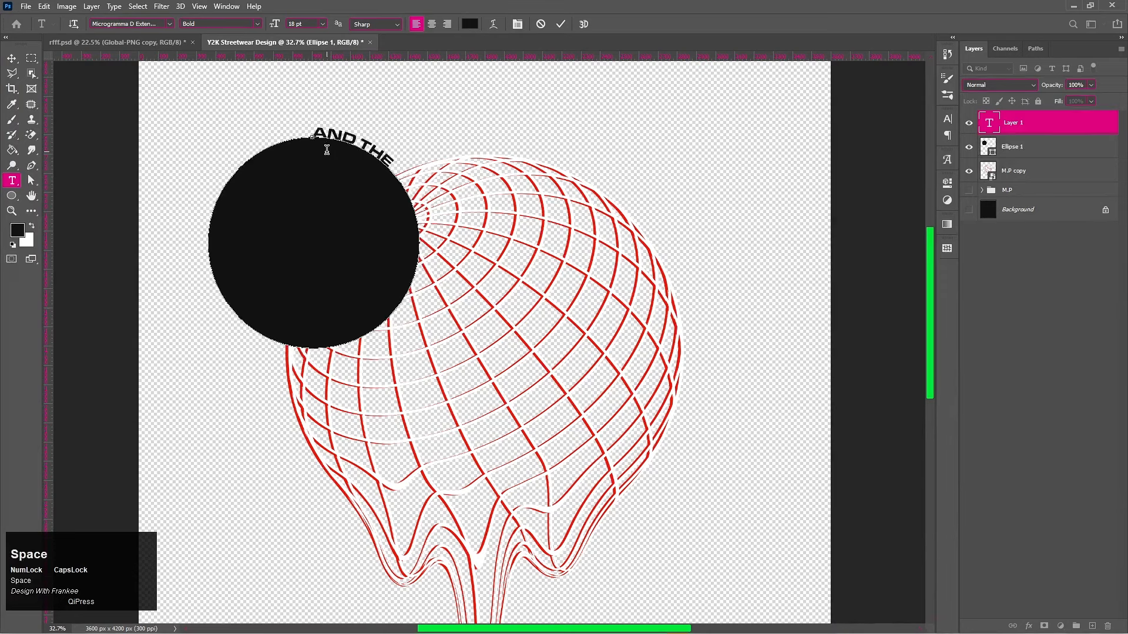
text(CONCLUSION)
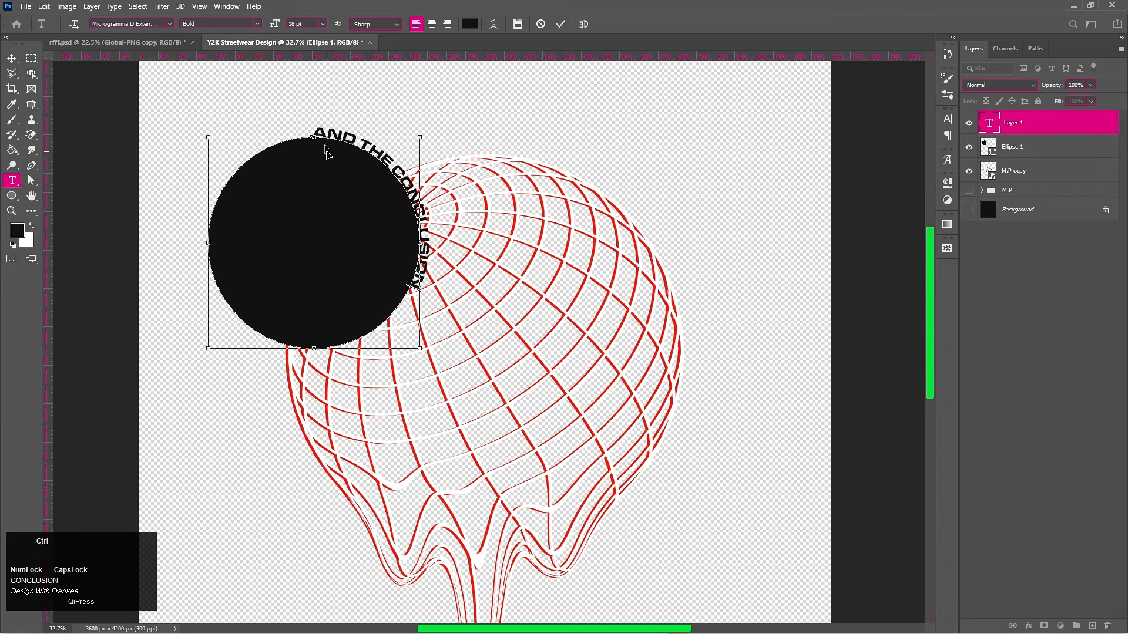
Step: Set the circular text to white (#ffffff) at 35 pt and show the Background layer again
key(ctrl+a)
click(471, 24)
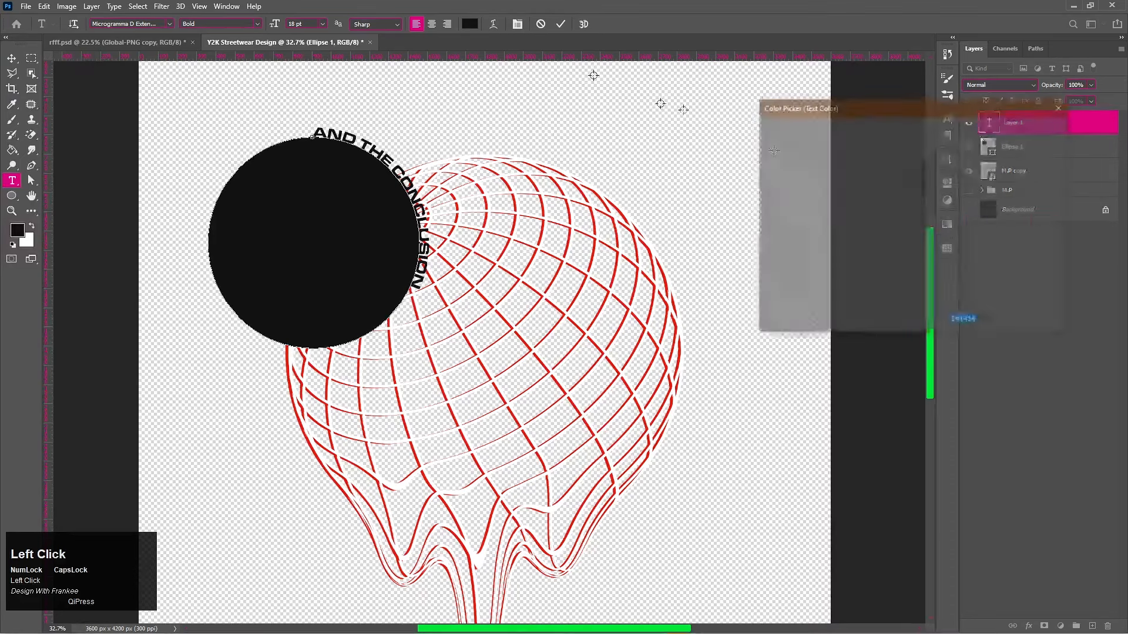
drag(788, 156, 741, 127)
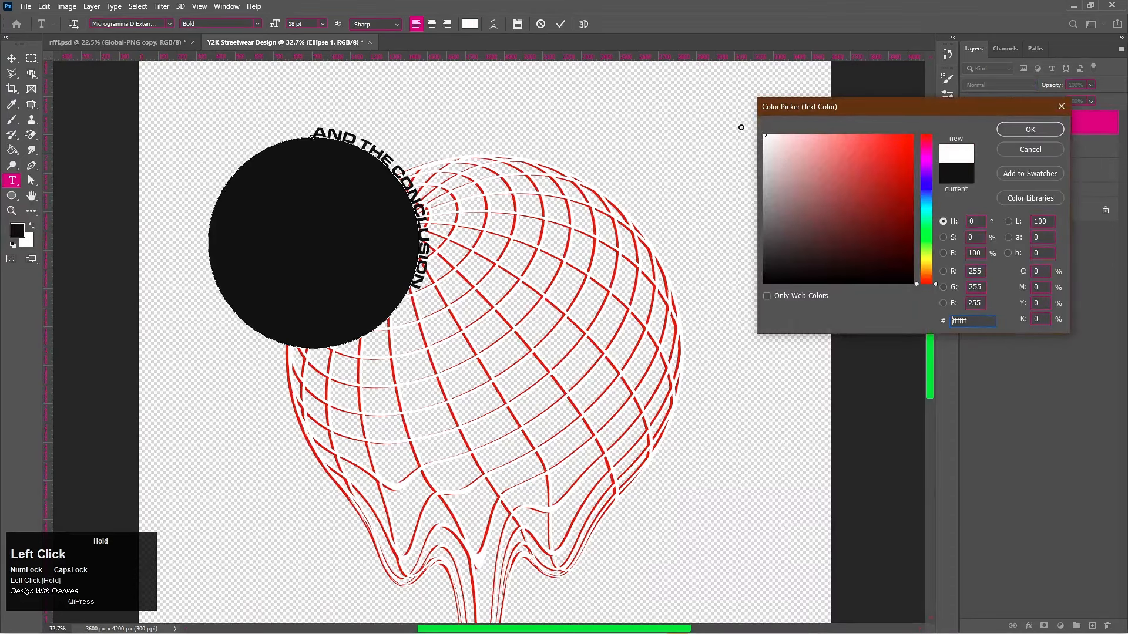
click(1005, 129)
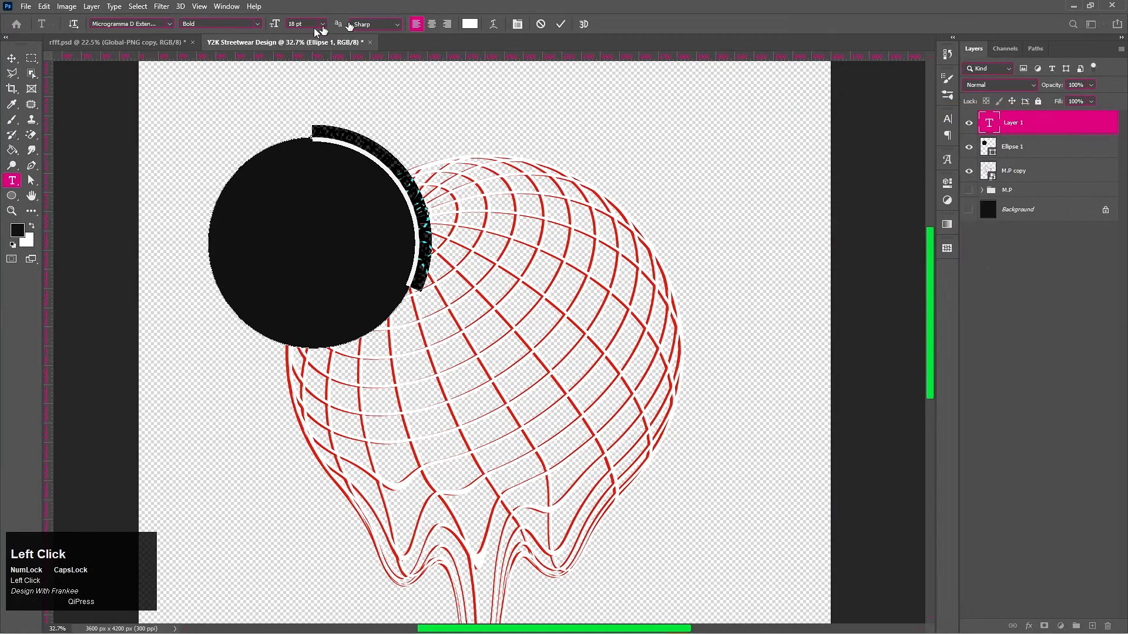
scroll(311, 24, up, 10)
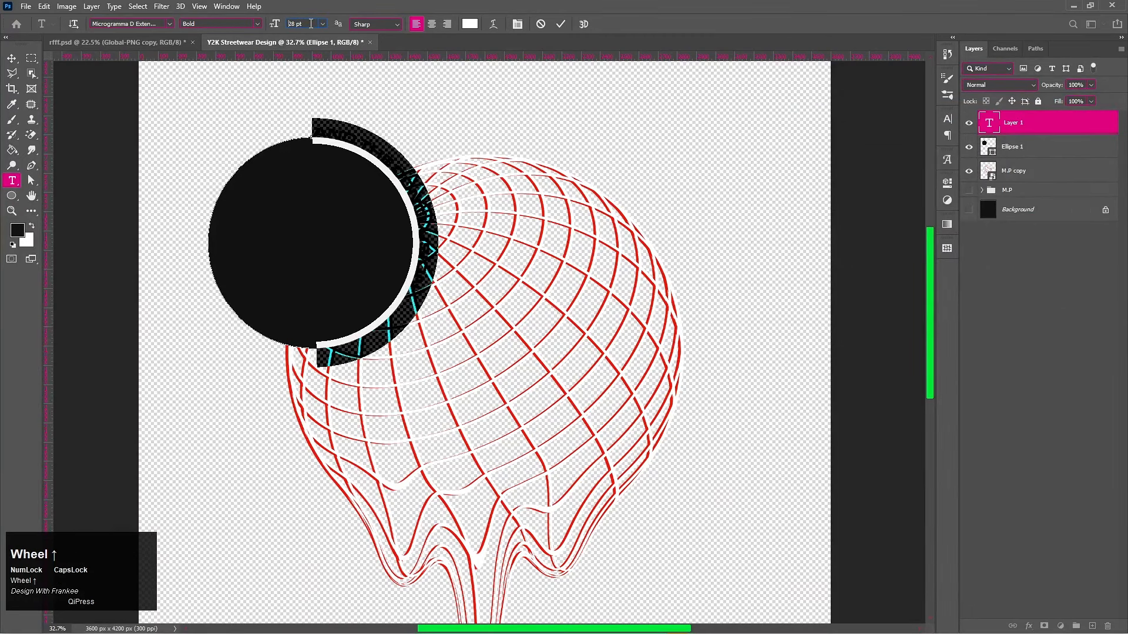
scroll(311, 24, up, 7)
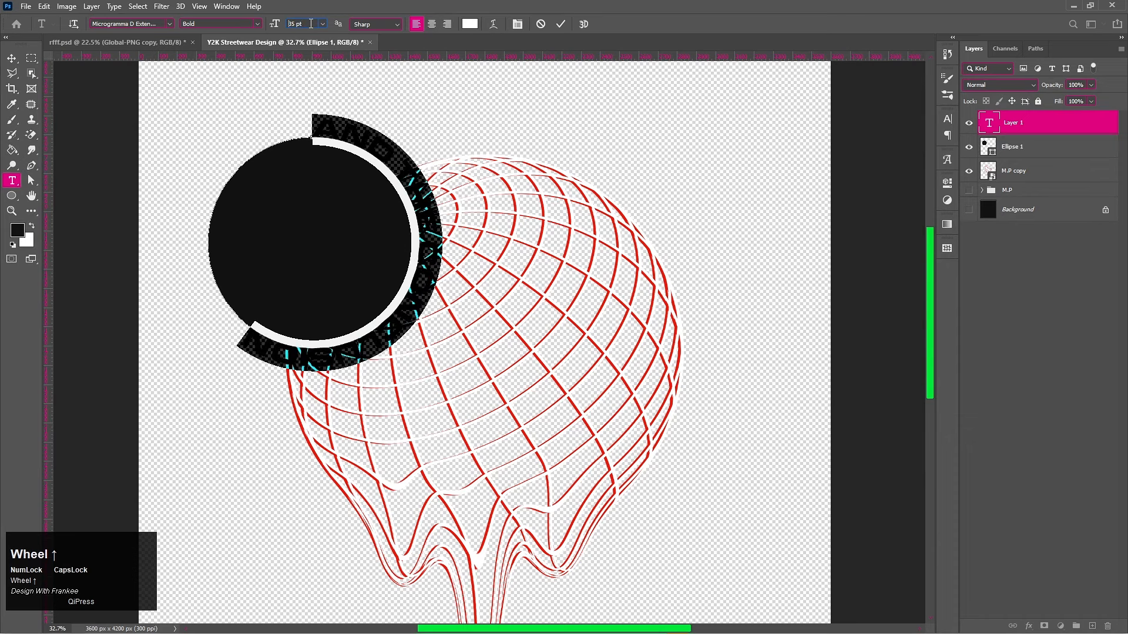
click(560, 25)
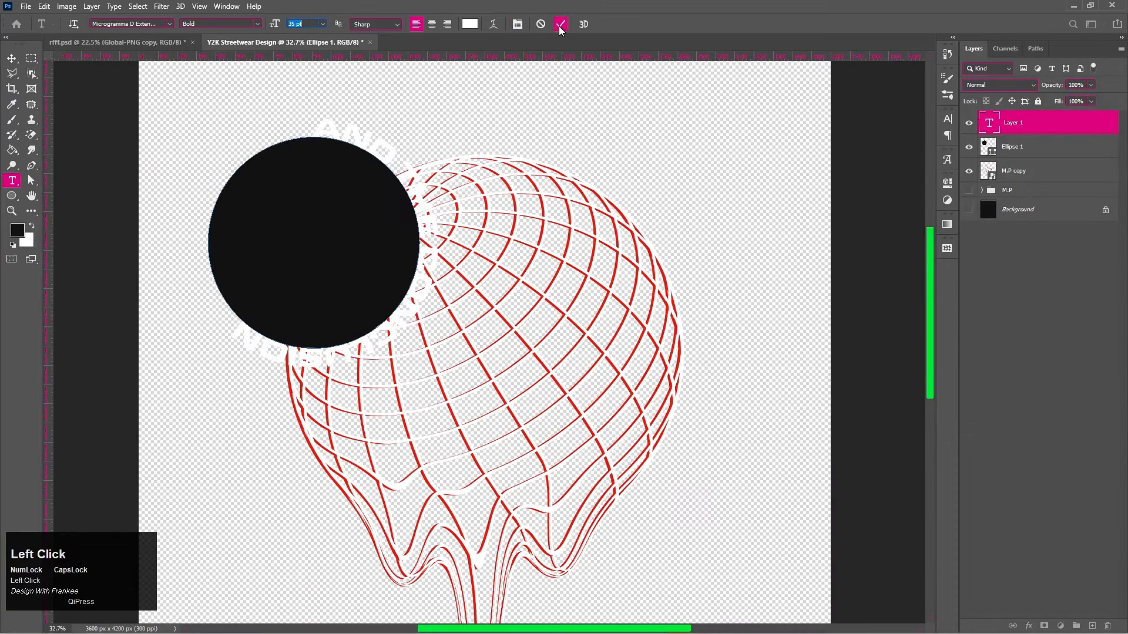
click(968, 209)
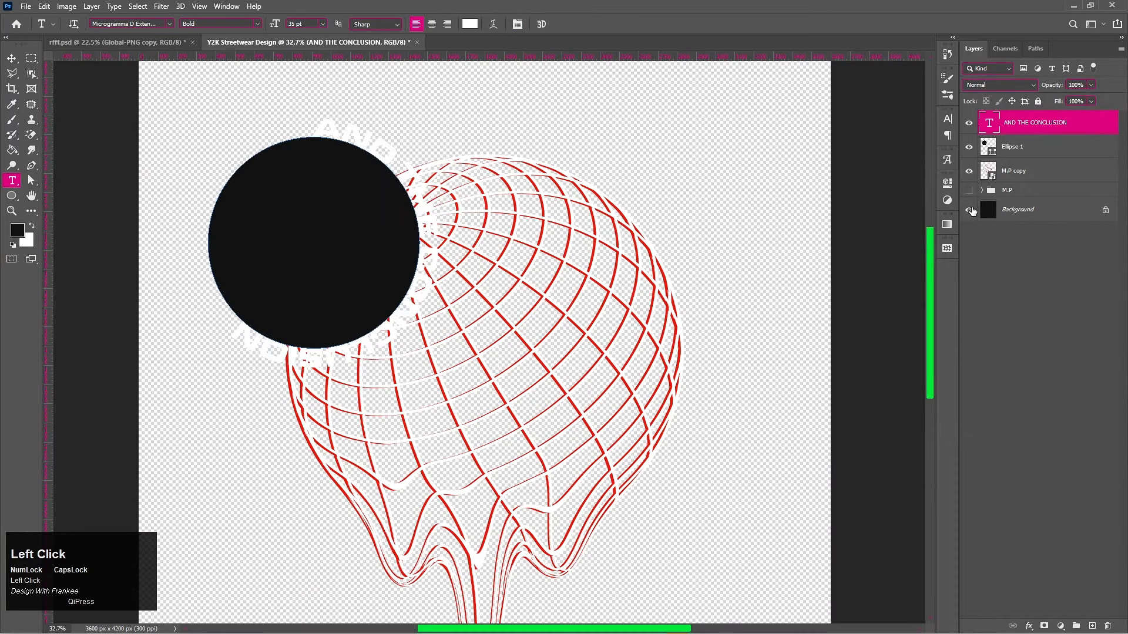
Step: Slide the text along its circular path so it runs from the circle's lower right clockwise to its top
click(12, 59)
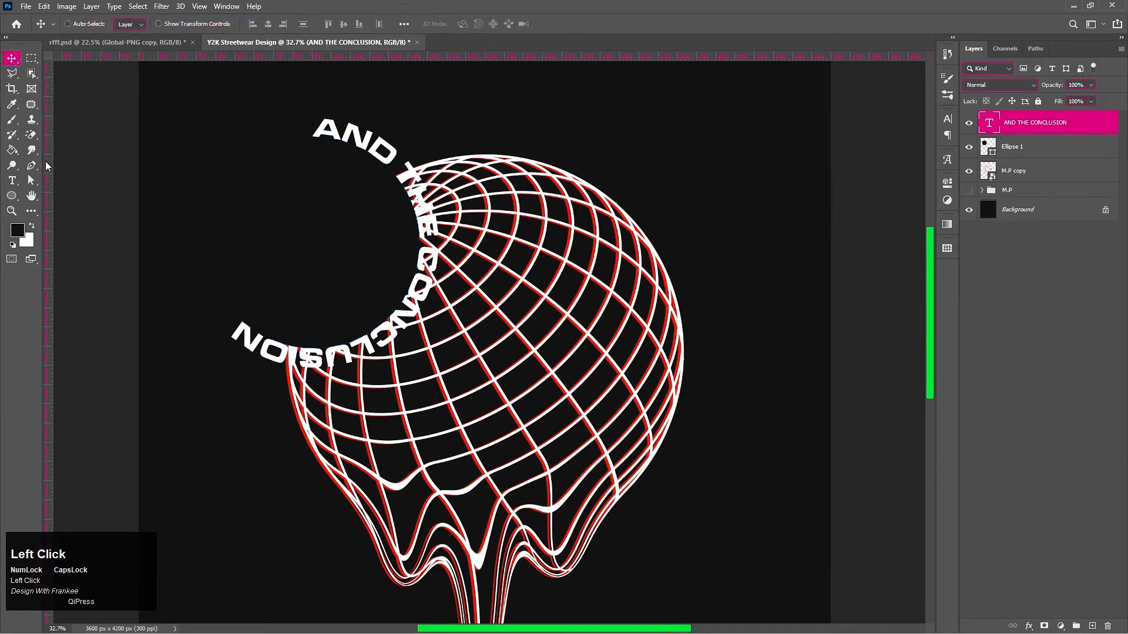
key(a)
key(Caps_Lock)
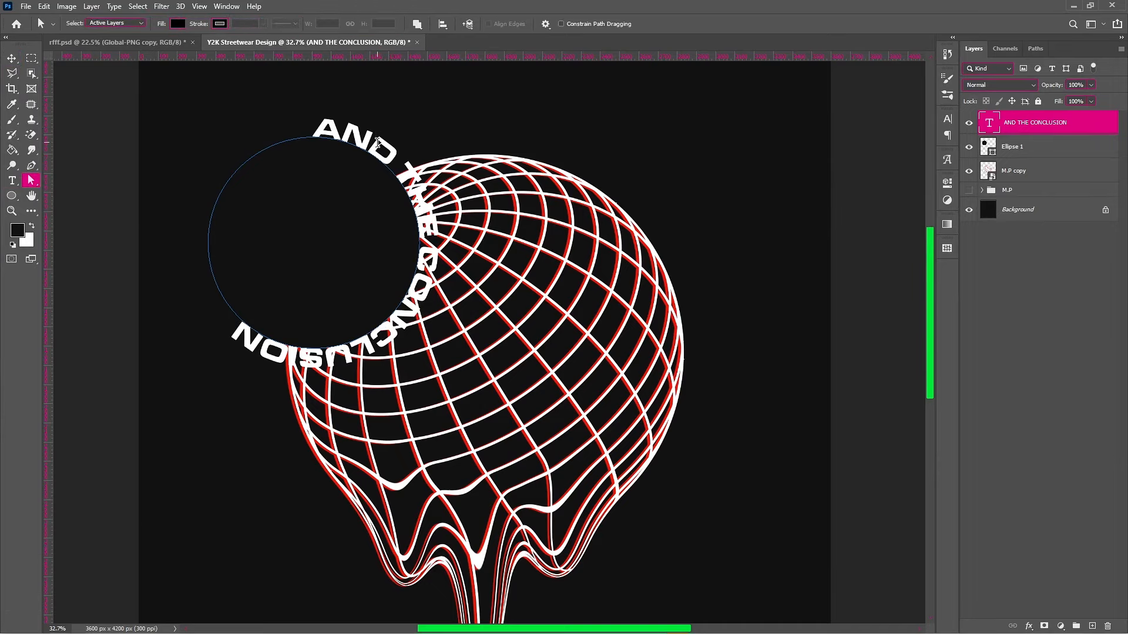
mouse_move(378, 142)
mouse_down()
mouse_move(253, 139)
mouse_move(207, 192)
mouse_move(169, 284)
mouse_move(174, 380)
mouse_up()
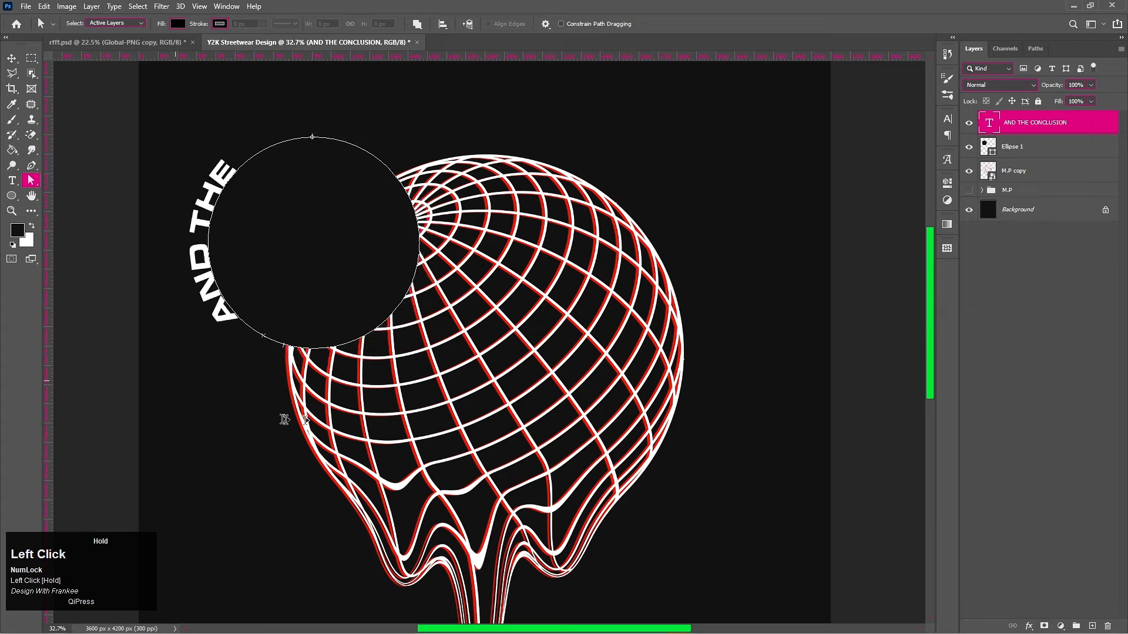
mouse_move(477, 267)
mouse_down()
mouse_move(488, 390)
mouse_move(448, 440)
mouse_move(470, 416)
mouse_up()
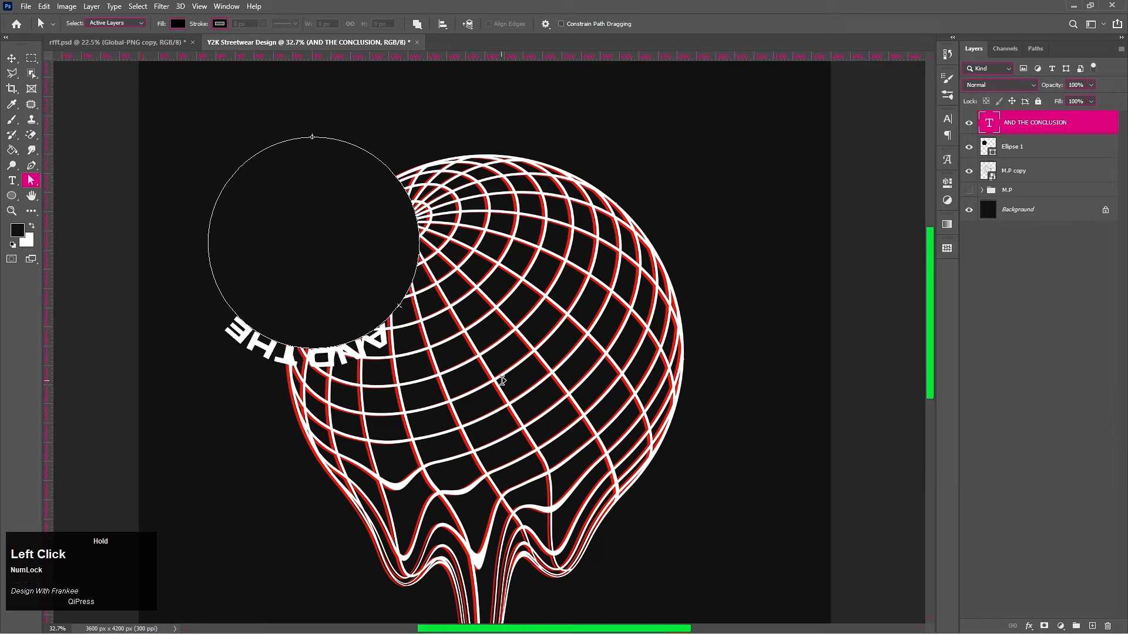
drag(502, 381, 500, 379)
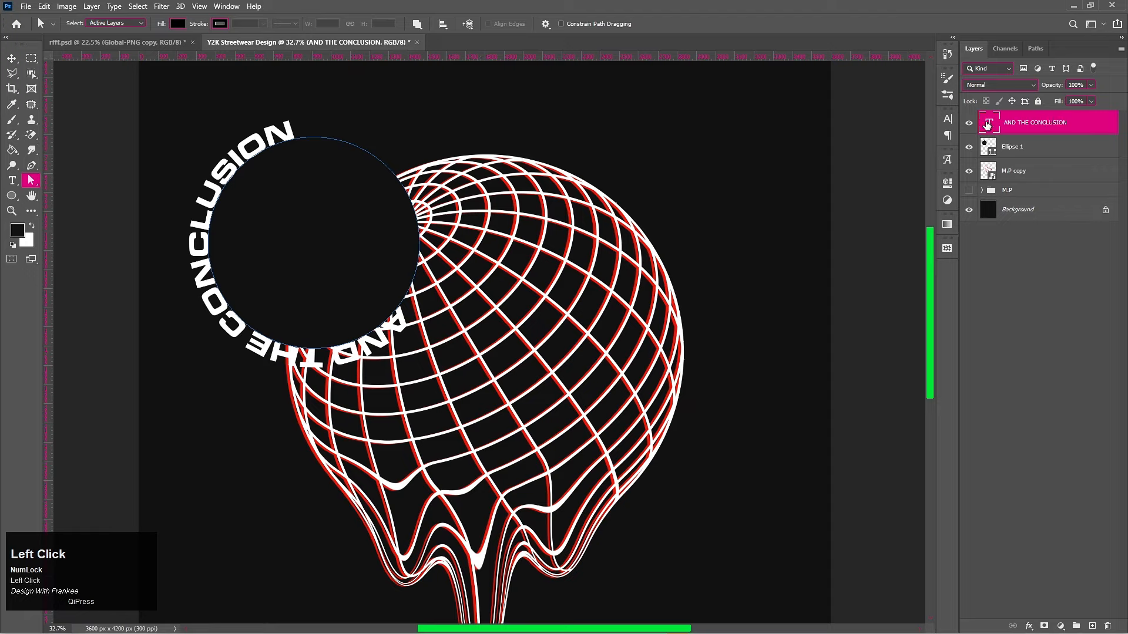
Step: Rotate the circular AND THE CONCLUSION text 60° clockwise and hide the Ellipse 1 layer
click(12, 59)
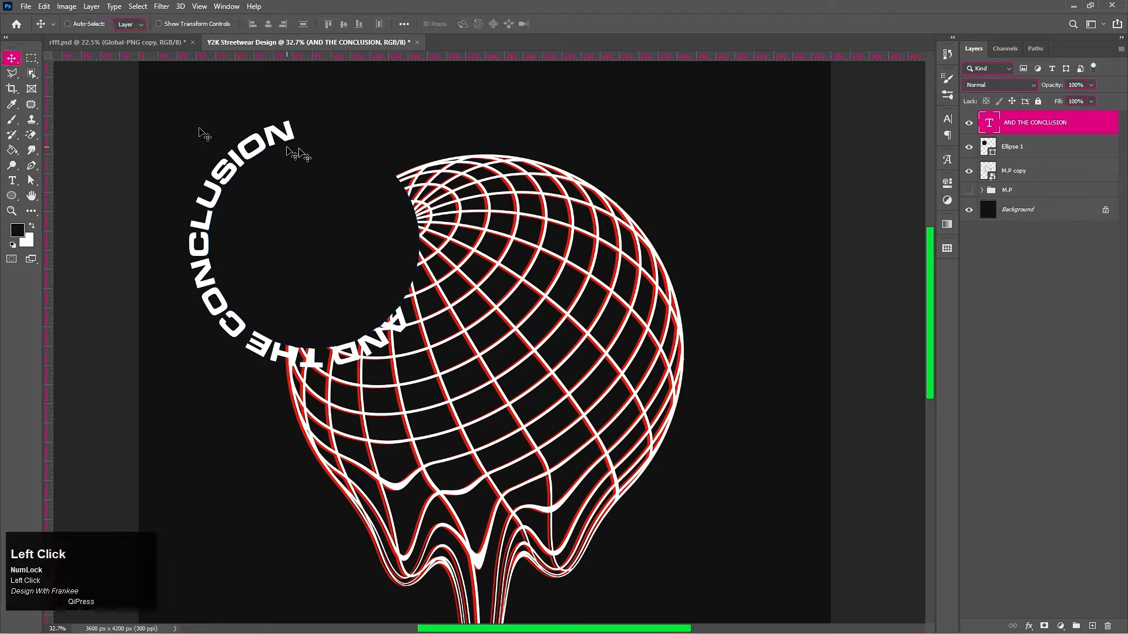
key(ctrl+t)
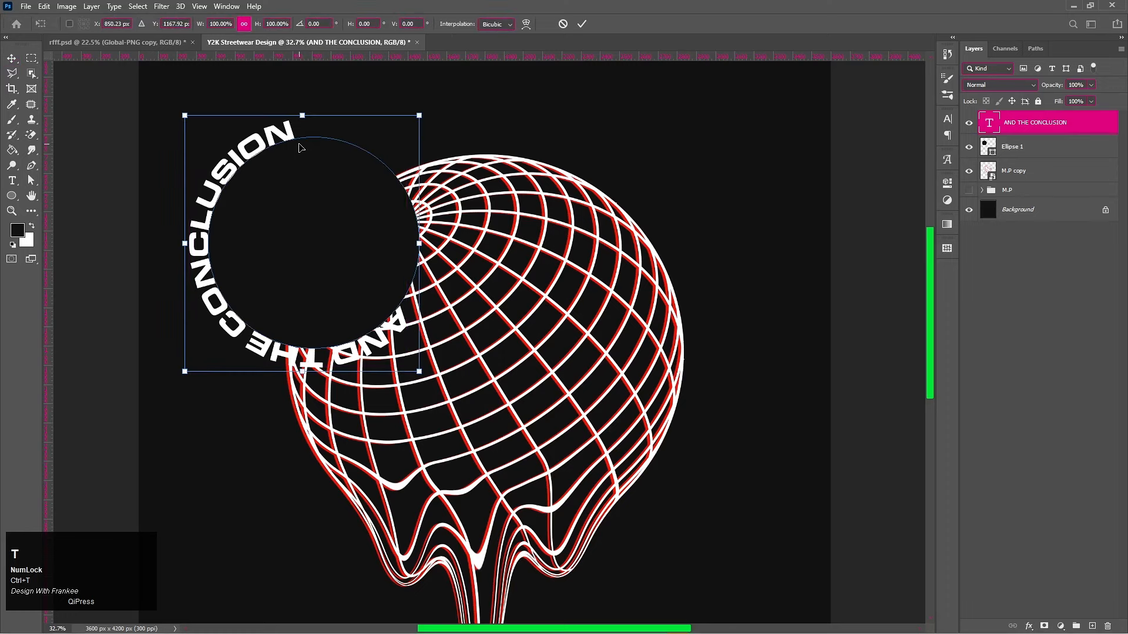
drag(451, 112, 529, 272)
double_click(279, 233)
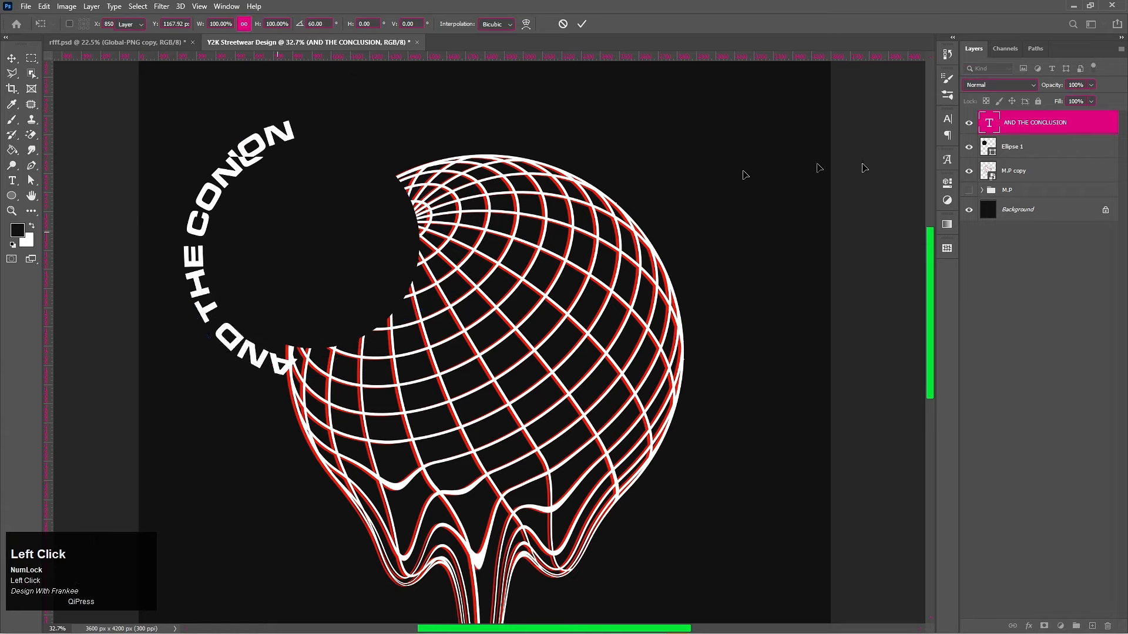
click(971, 148)
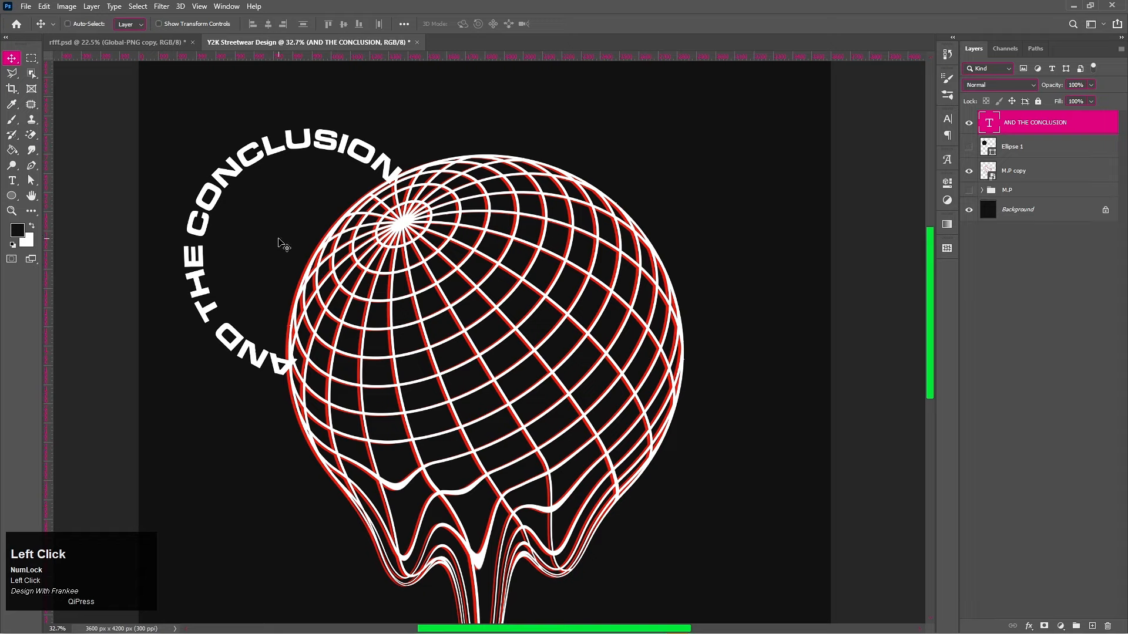
Step: Shift the circular text slightly up and to the left so it curves clear of the globe's upper-left edge
drag(278, 238, 267, 230)
key(ctrl+t)
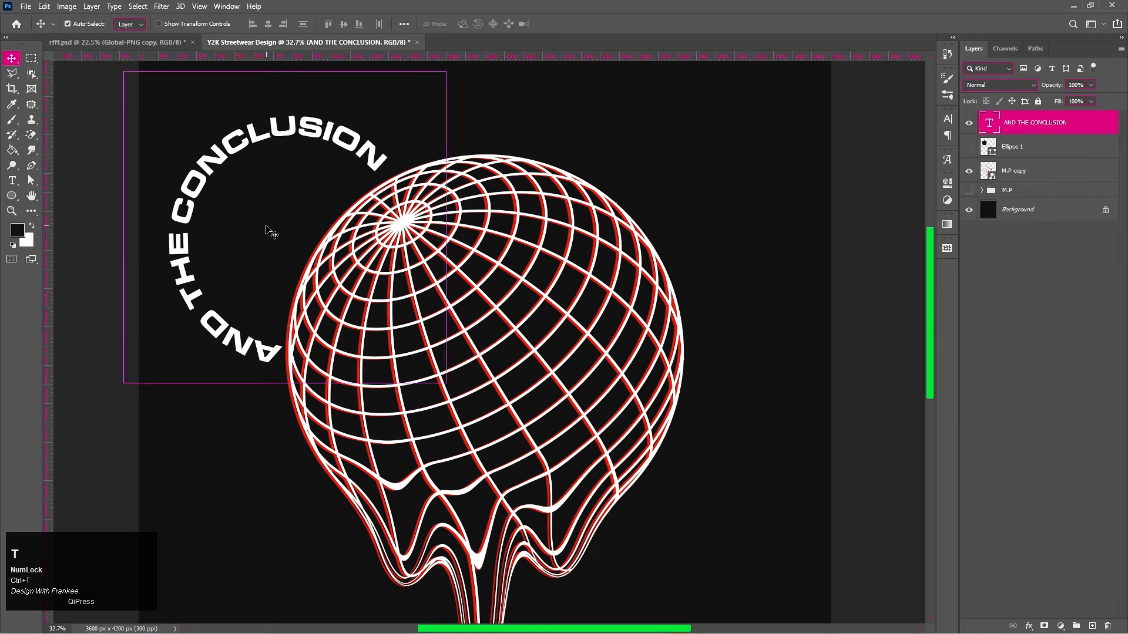
mouse_move(477, 413)
shift+mouse_down()
mouse_move(453, 444)
mouse_move(471, 429)
shift+mouse_up()
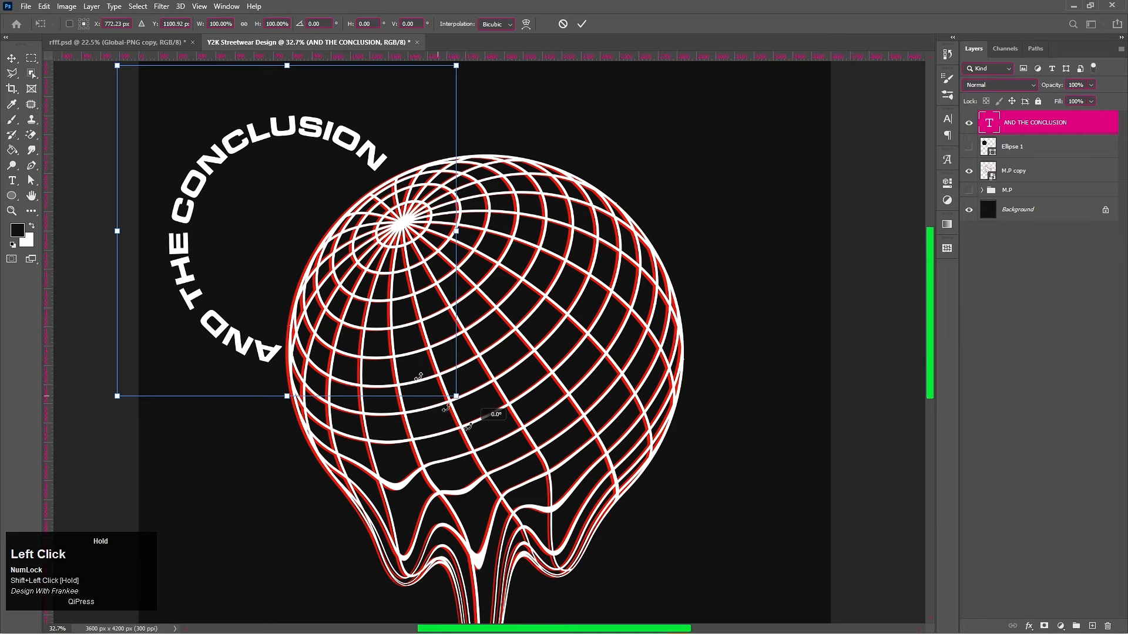
drag(251, 253, 249, 247)
double_click(249, 246)
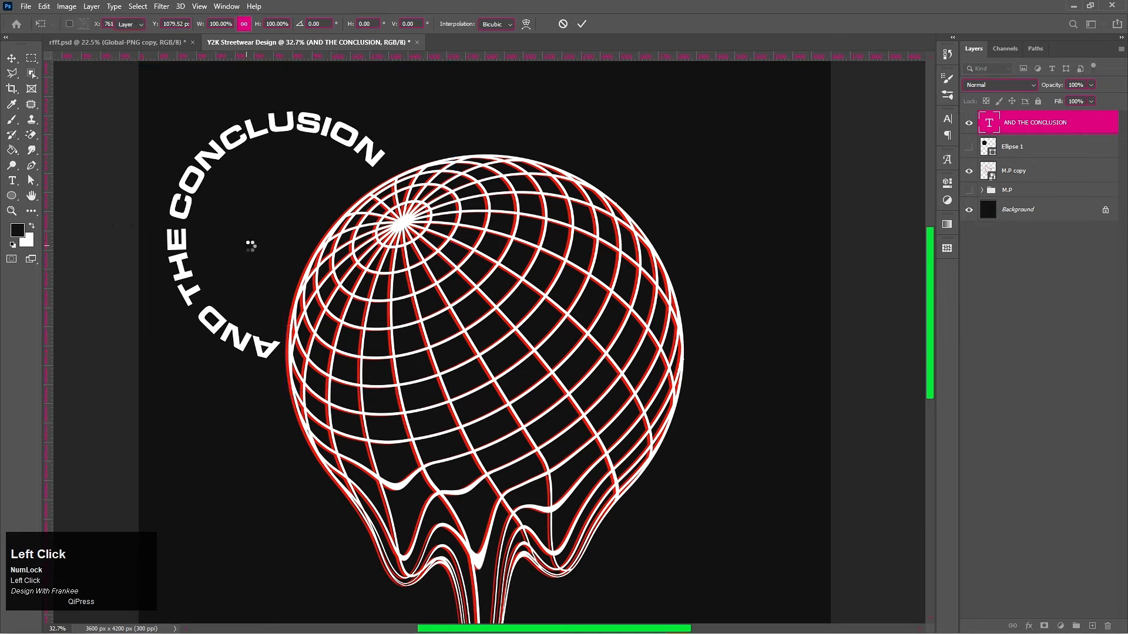
Step: Try the Monument Extended font on the circular text, and switch it back to Microgramma D Extended Bold
double_click(988, 123)
click(169, 25)
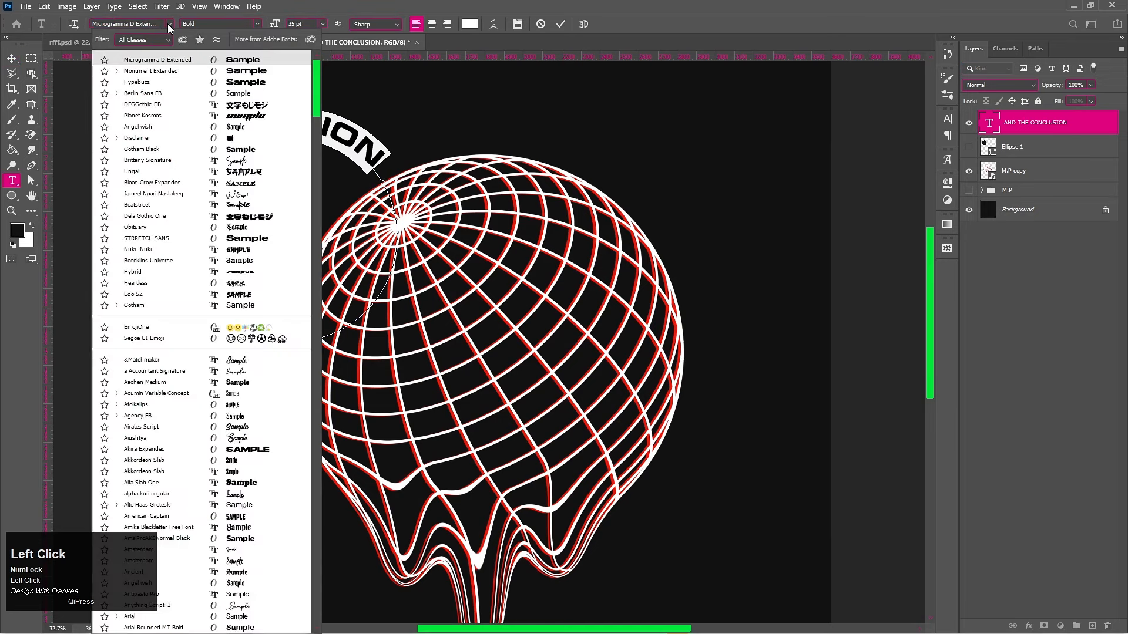
click(165, 71)
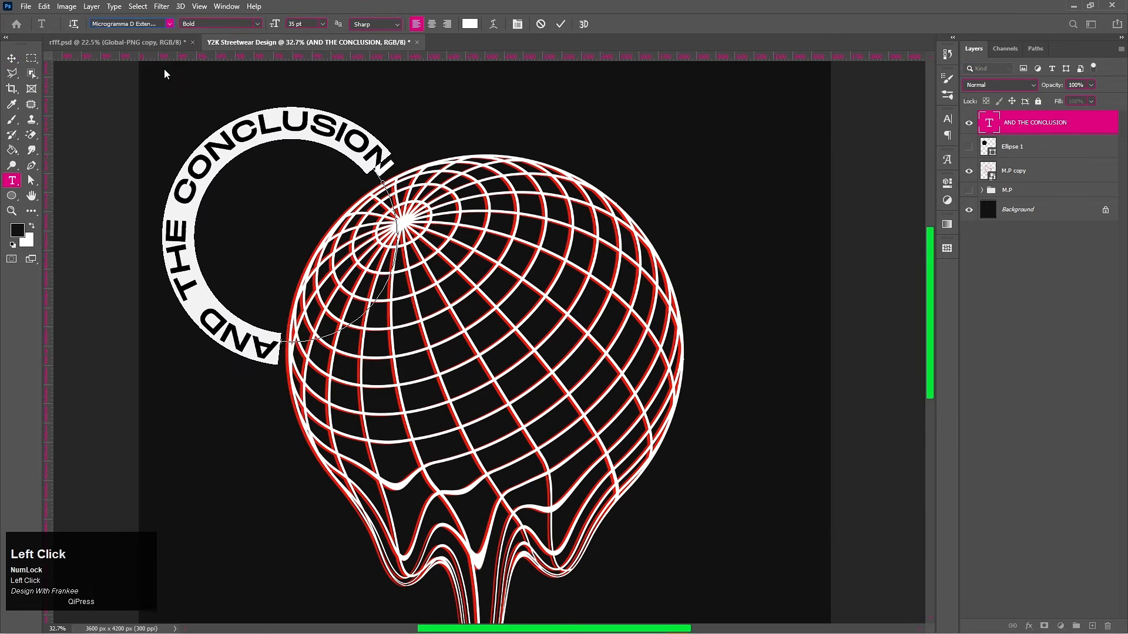
click(172, 24)
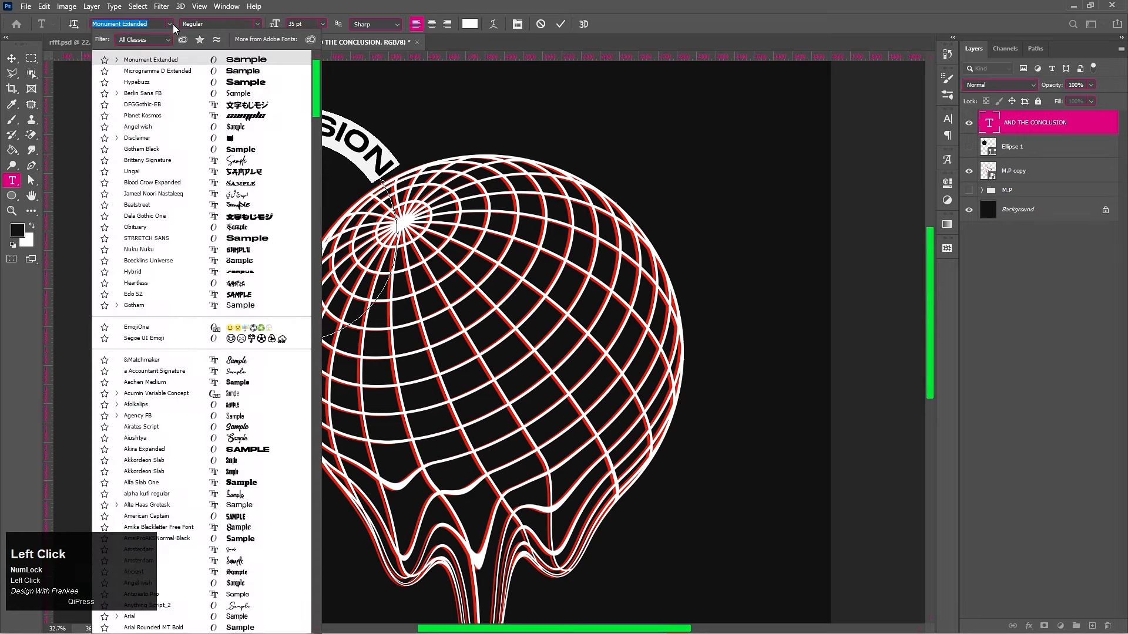
click(170, 71)
click(257, 24)
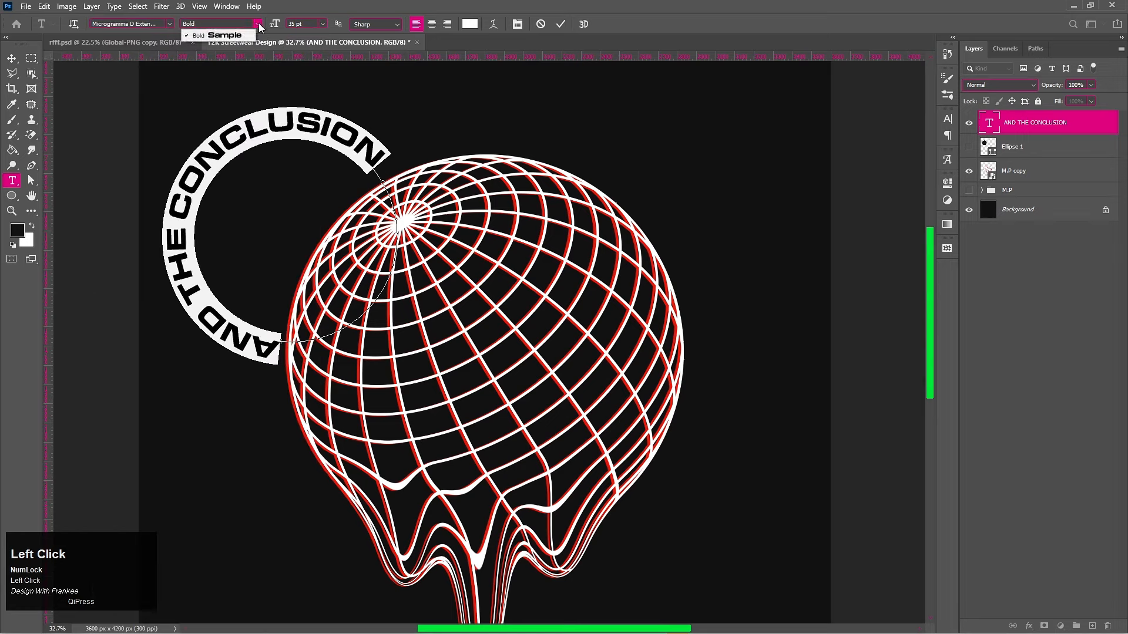
click(259, 25)
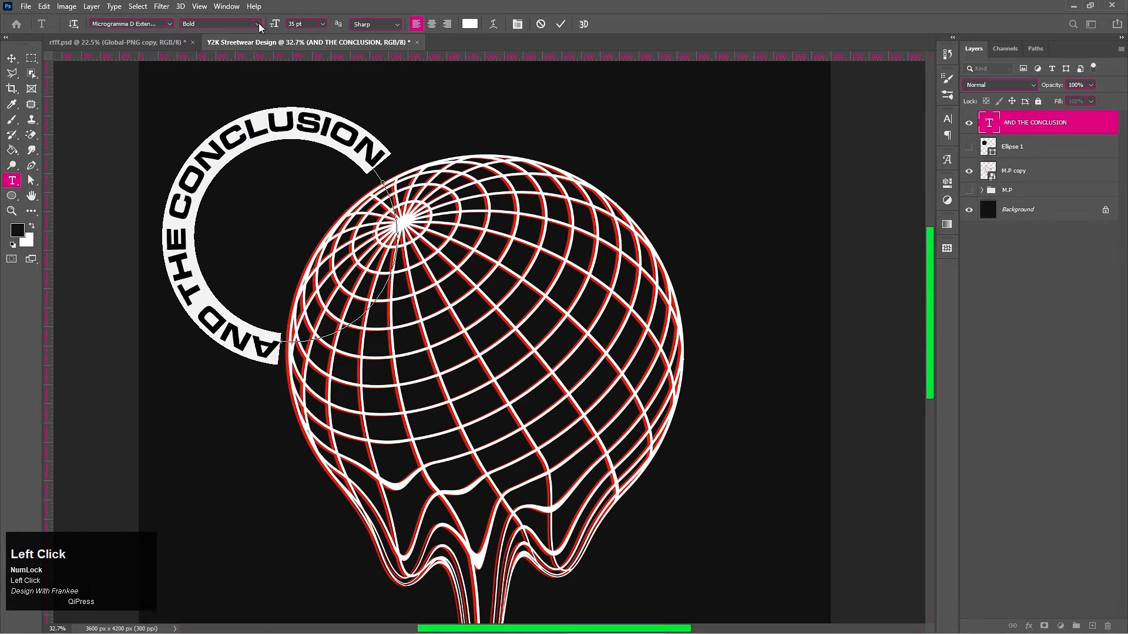
click(561, 24)
key(v)
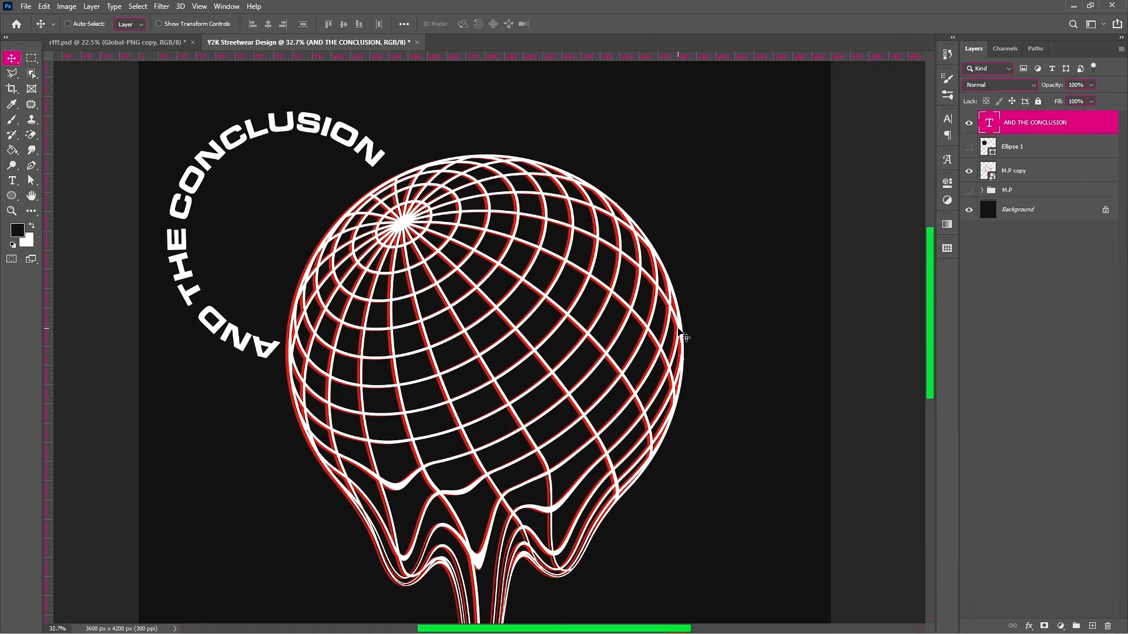
Step: Add a new text layer reading IS NEAR. below the globe's lower-right side
key(ctrl+0)
key(t)
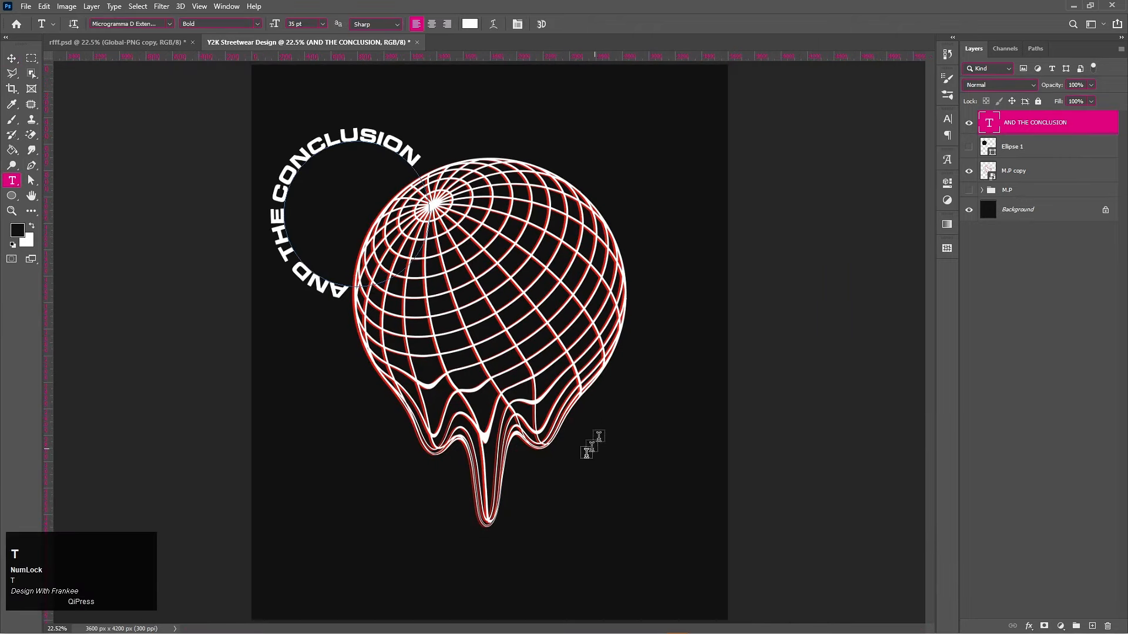
click(568, 474)
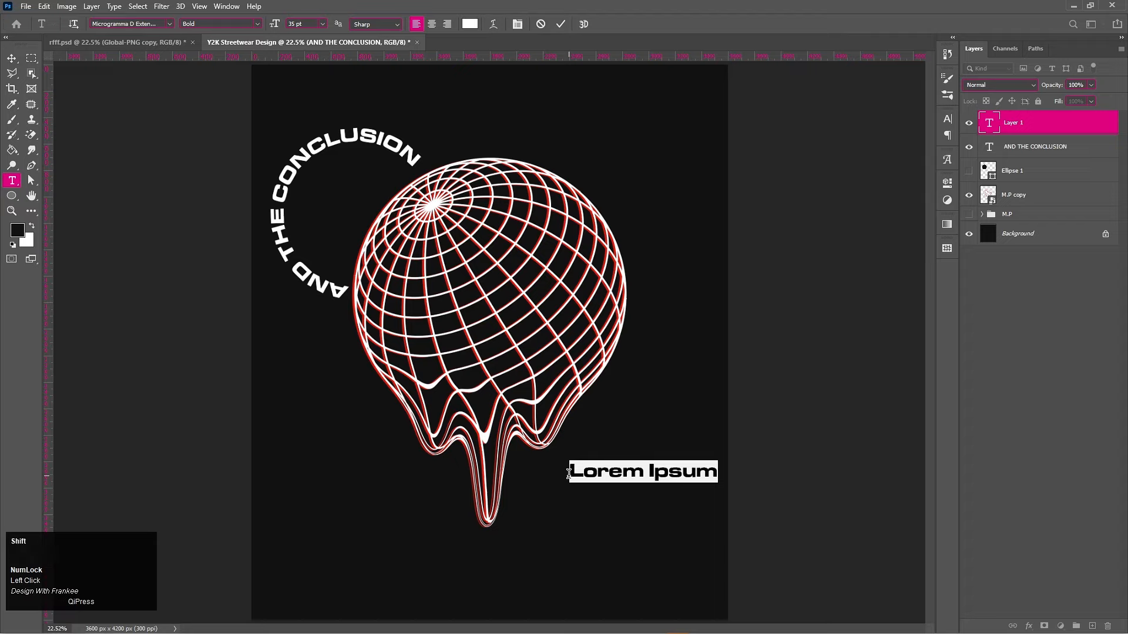
text(IS NEAR.)
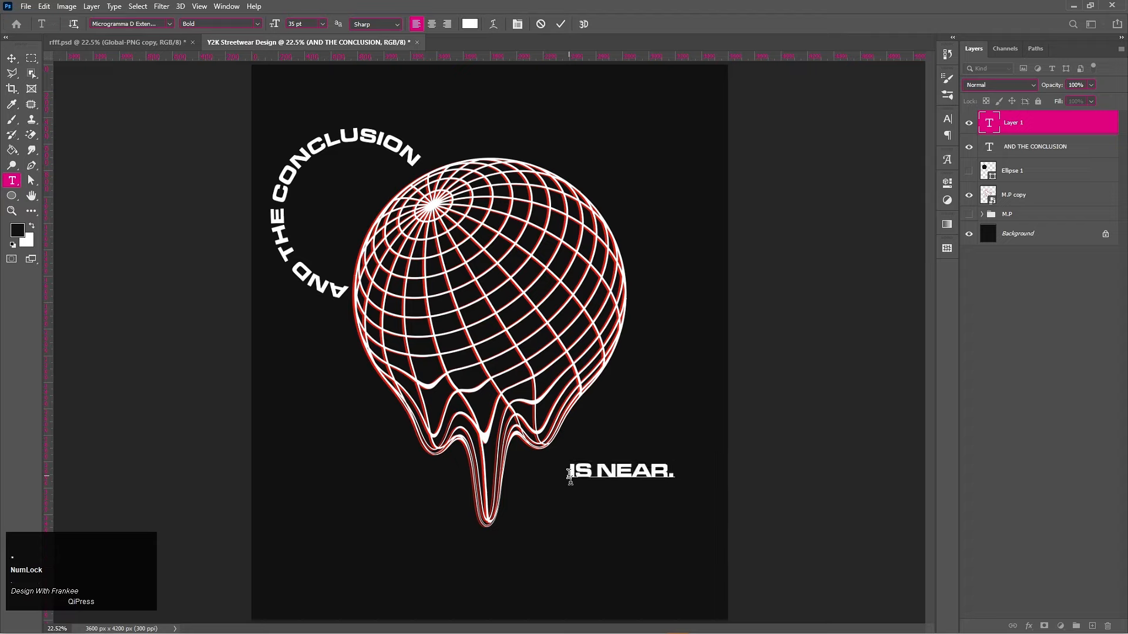
Step: Copy the colour code ef440f from the CC note in Notepad and apply it to the IS NEAR. text
key(ctrl+a)
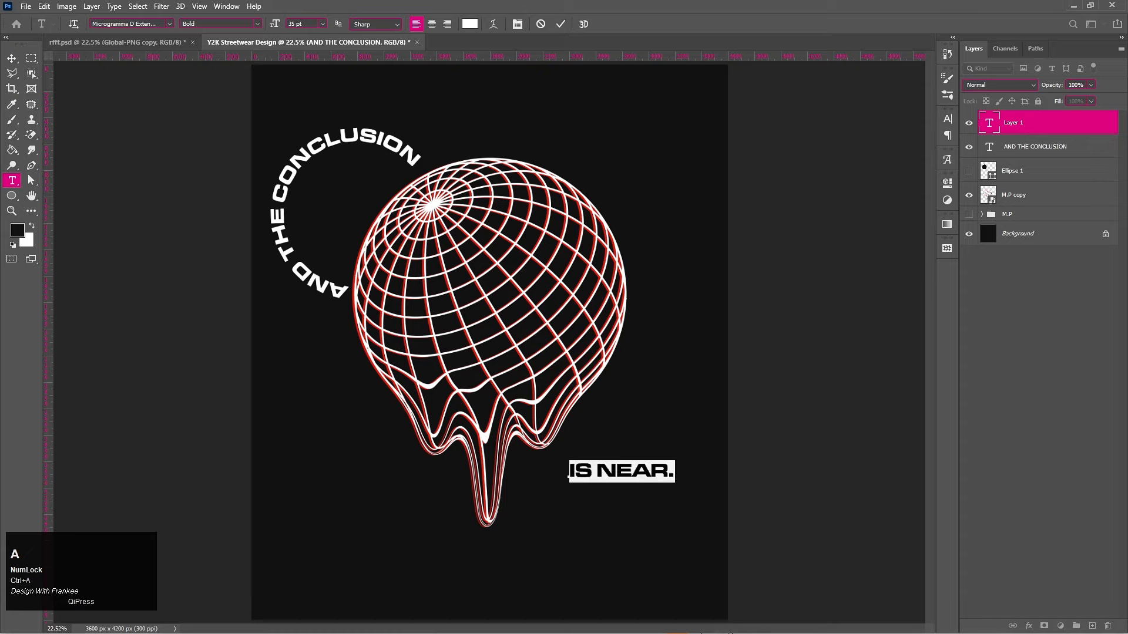
click(723, 631)
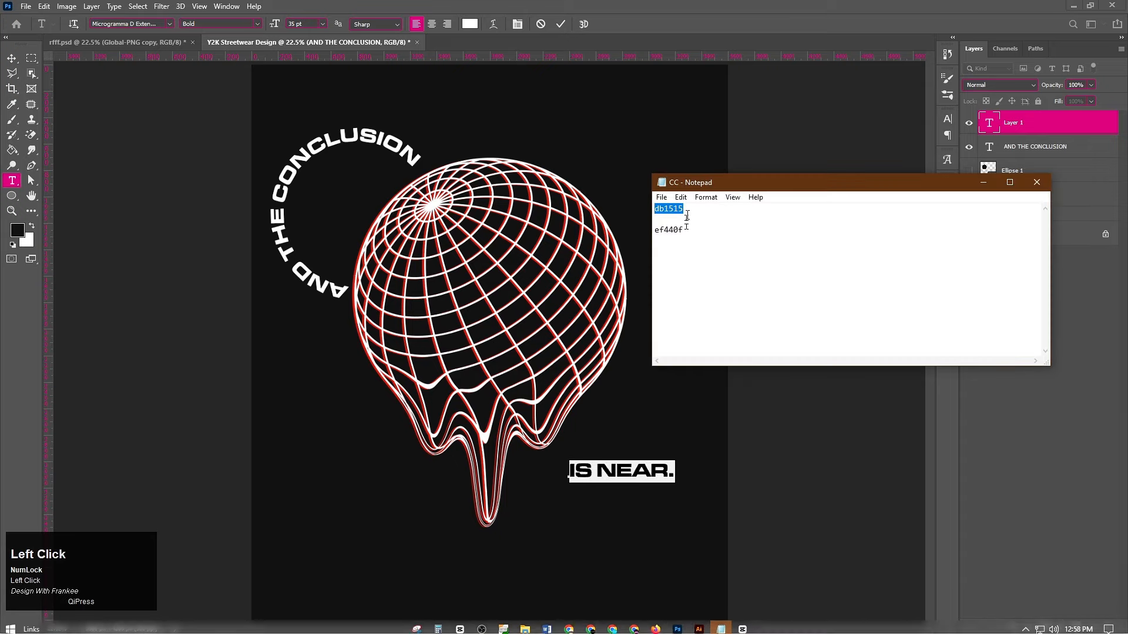
drag(685, 230, 649, 230)
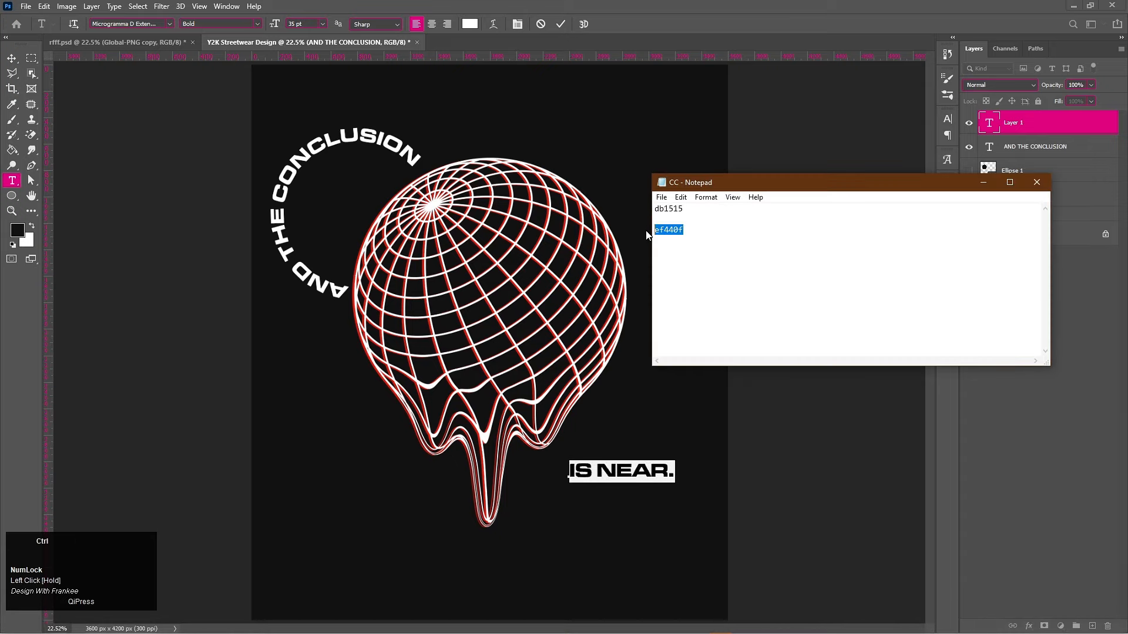
key(ctrl+c)
click(983, 182)
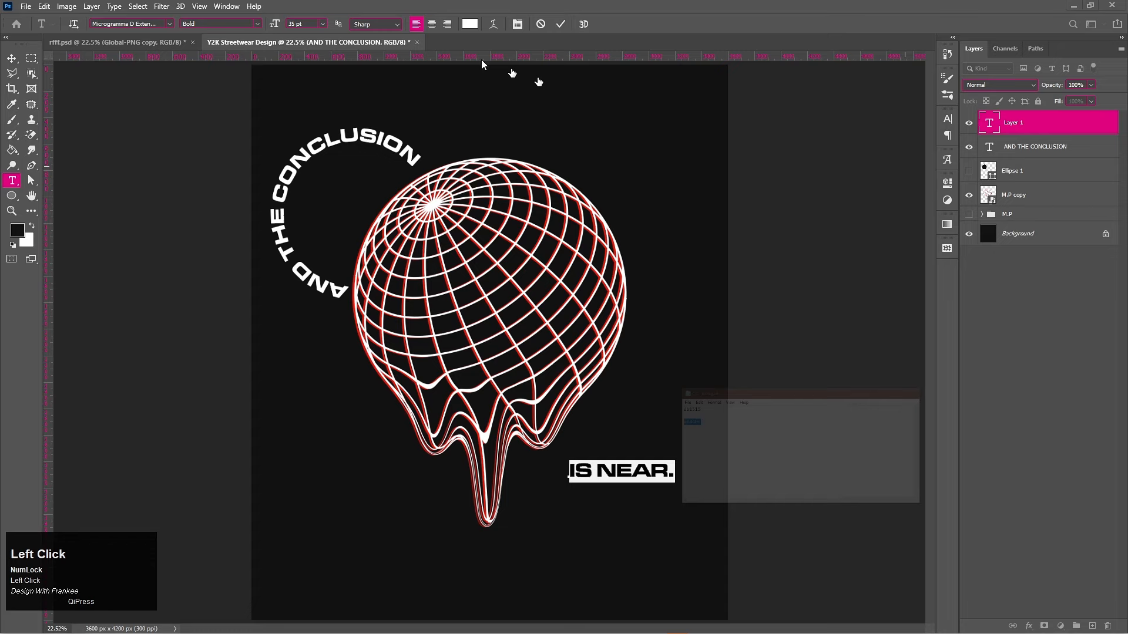
click(470, 23)
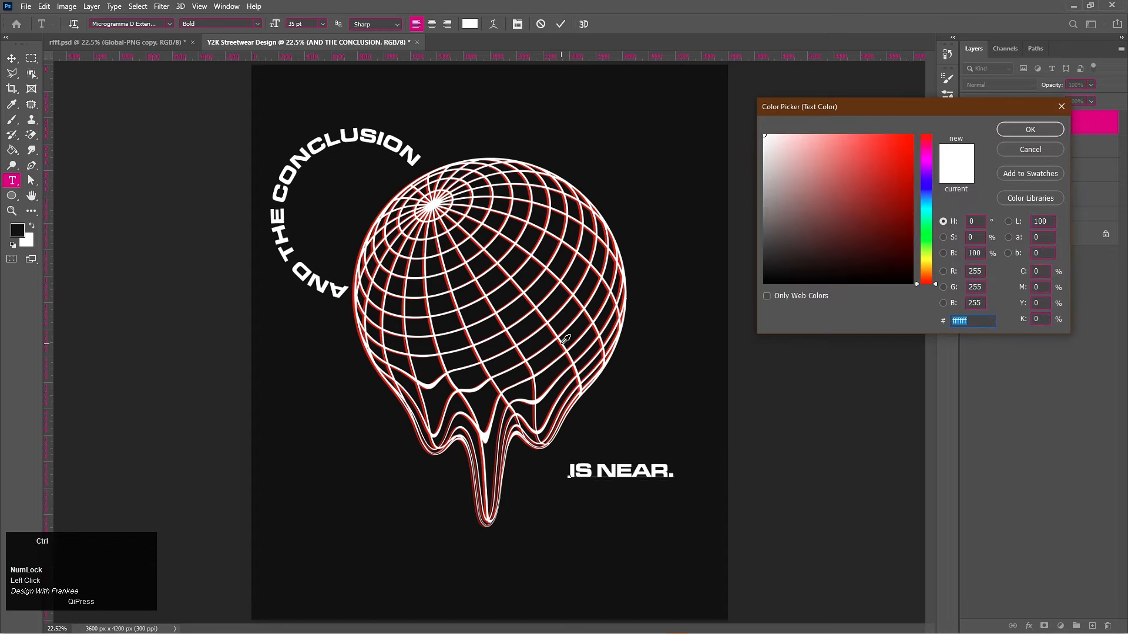
key(ctrl+v)
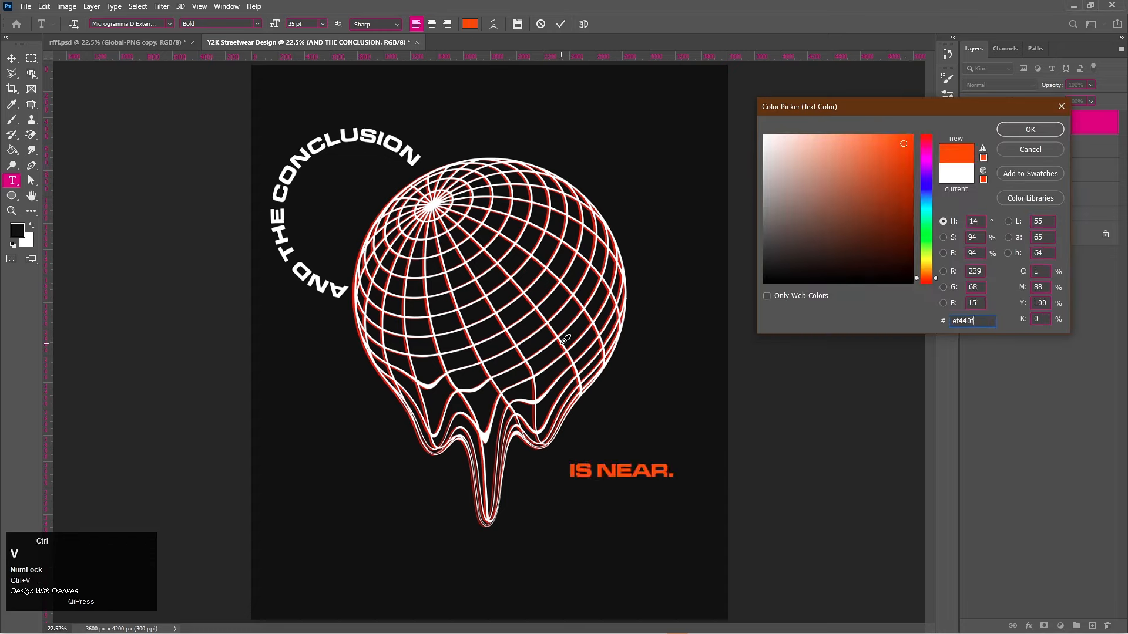
click(1005, 130)
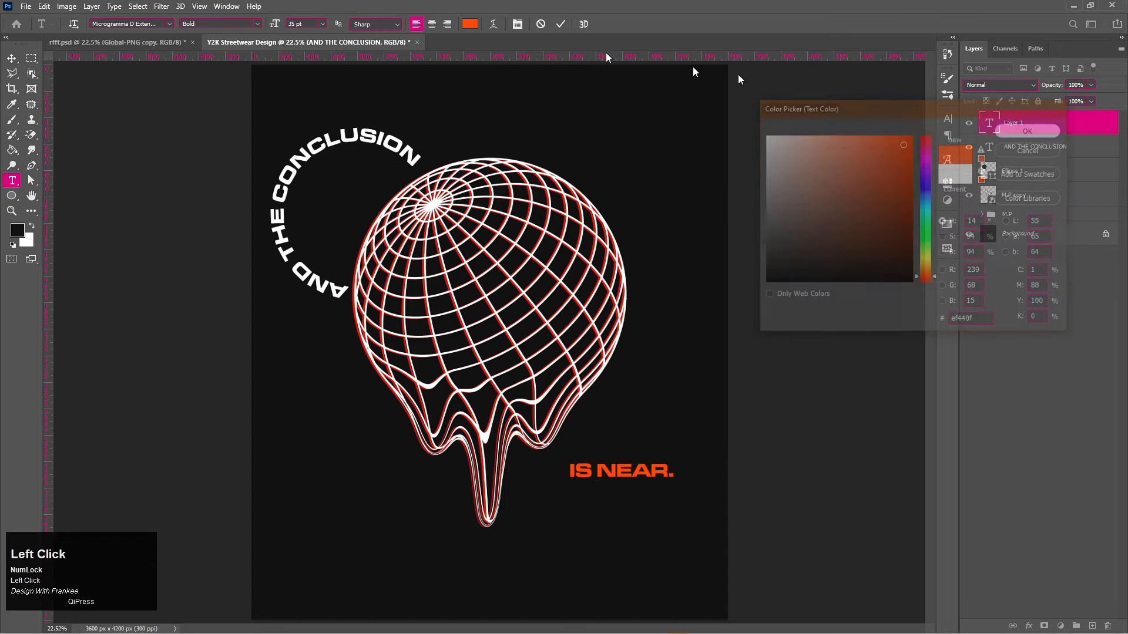
click(560, 24)
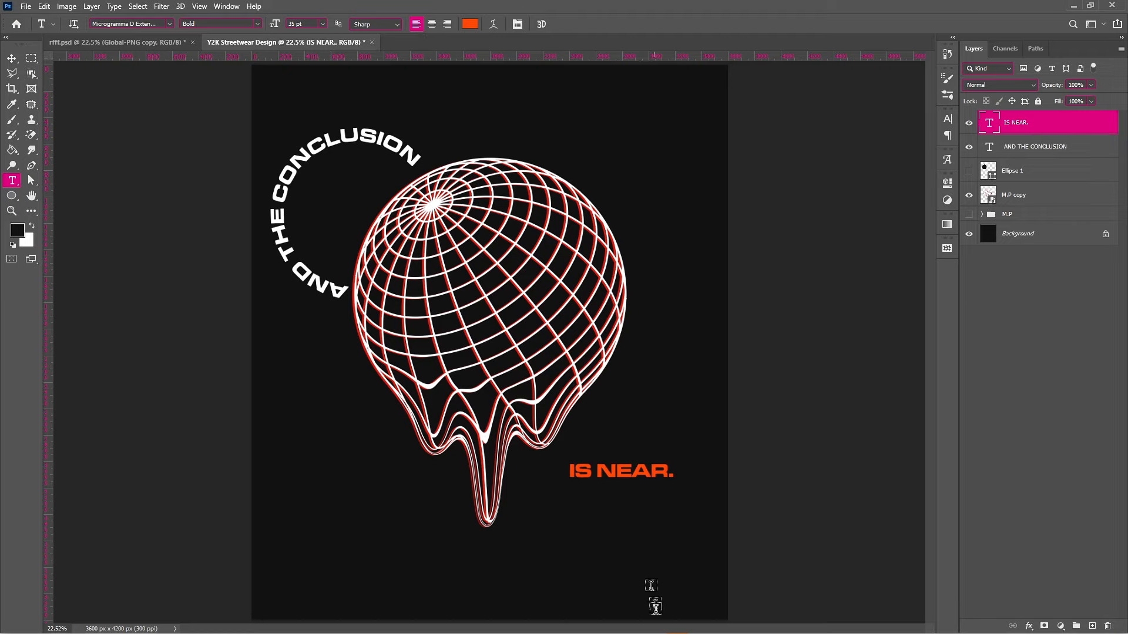
Step: Copy the colour code db1515 from the CC note in Notepad and apply it to the IS NEAR. text
mouse_move(656, 632)
click(721, 626)
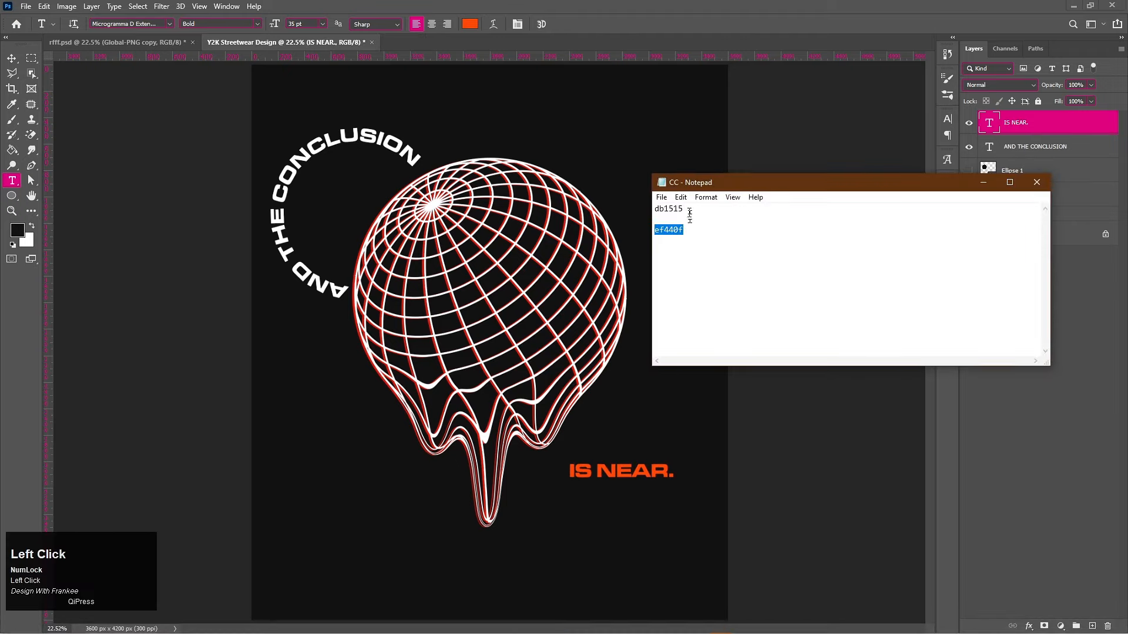
drag(687, 210, 654, 210)
key(ctrl+c)
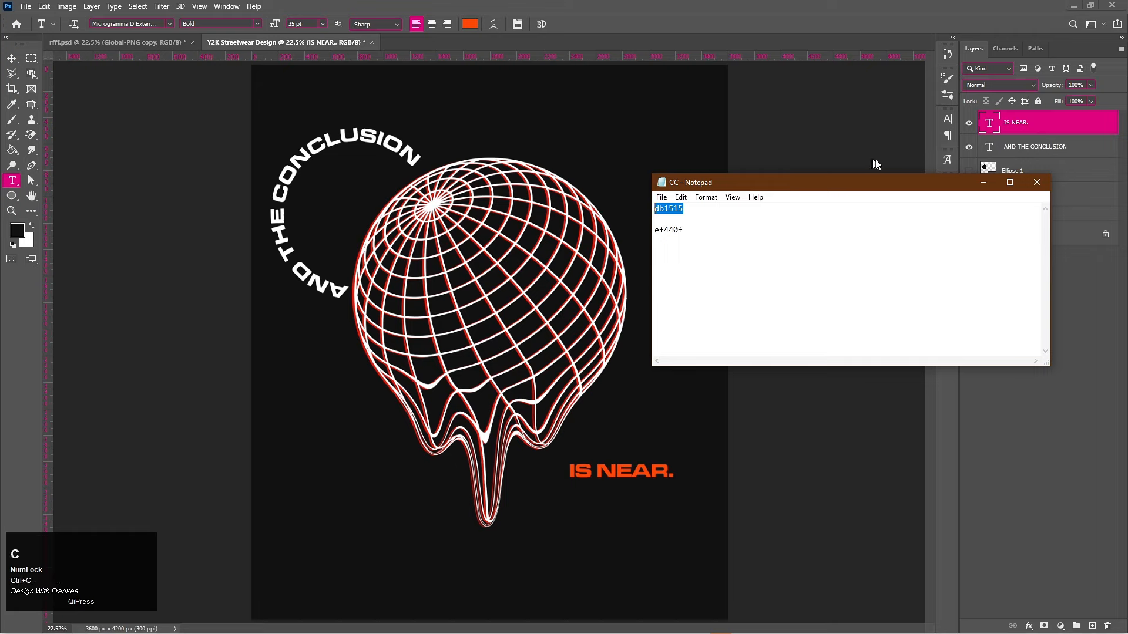
click(983, 183)
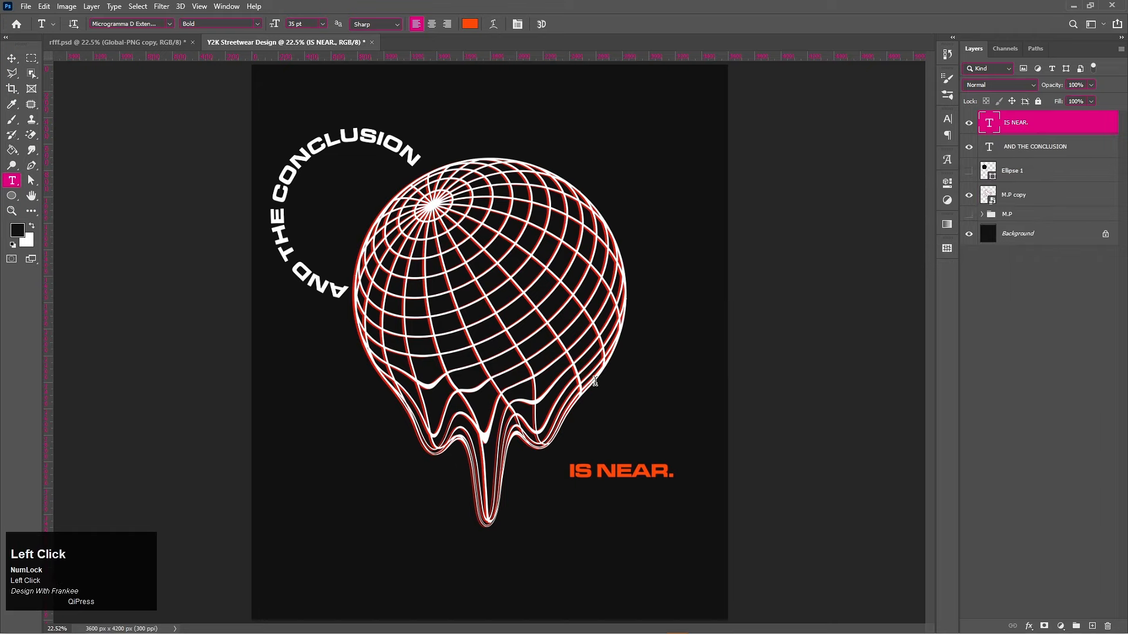
key(ctrl+z)
click(470, 24)
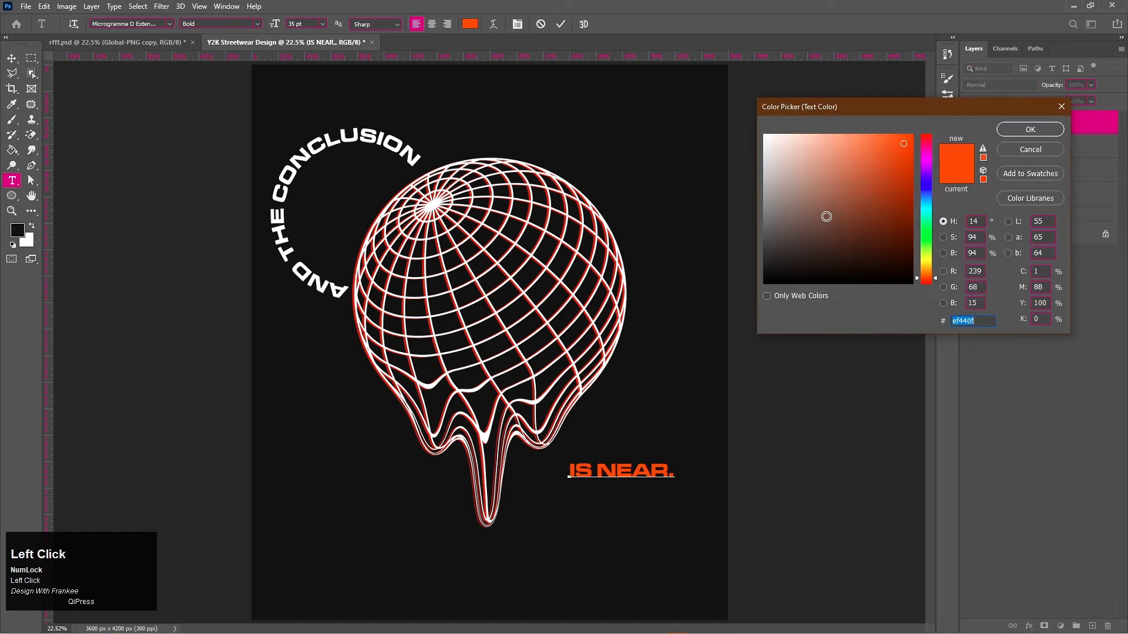
key(ctrl+v)
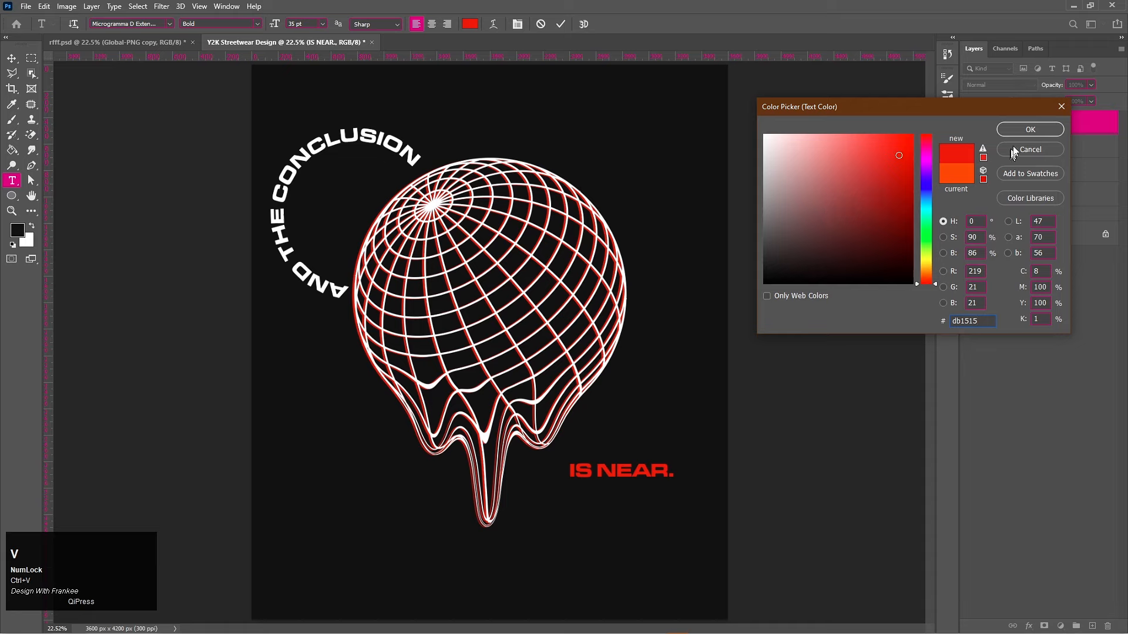
click(1022, 131)
click(561, 25)
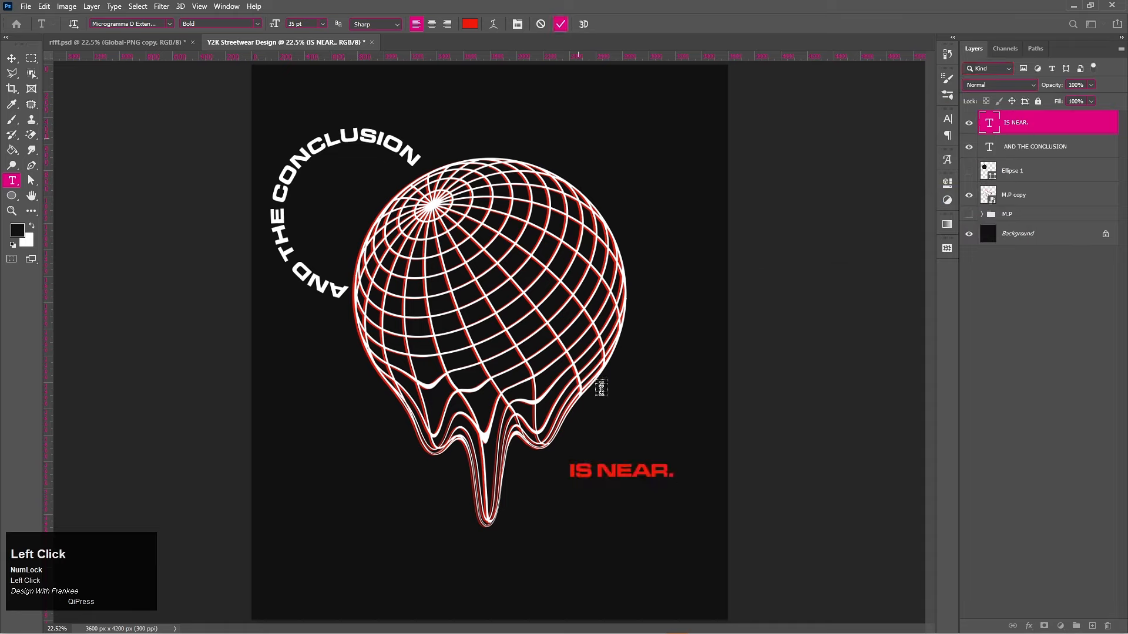
Step: Enlarge the IS NEAR. text slightly, extending it toward the globe's central drip
key(v)
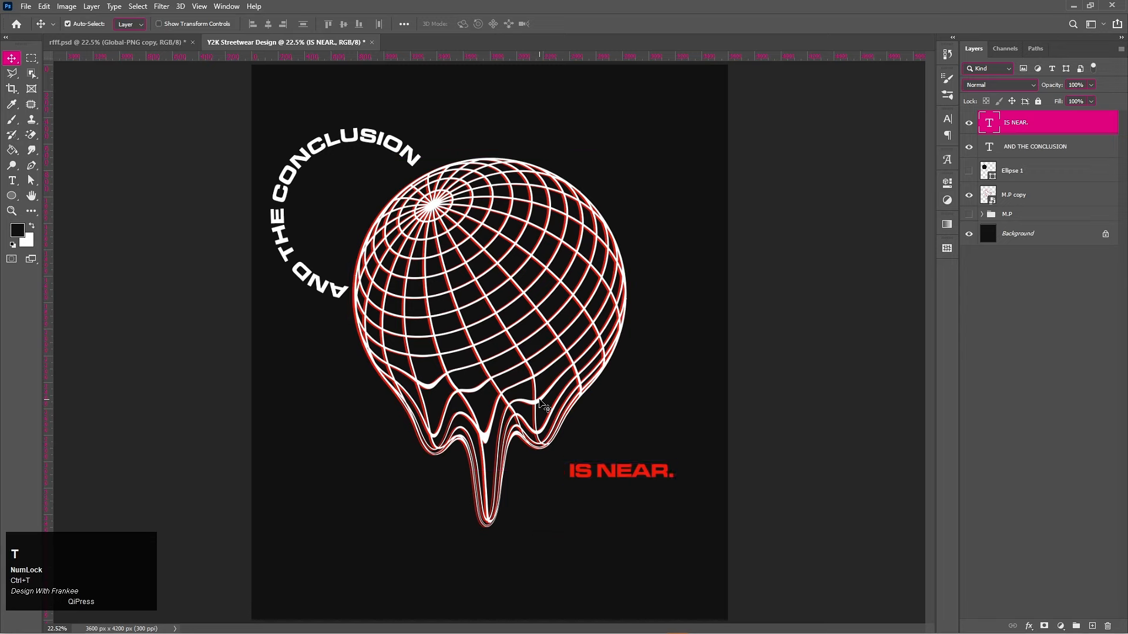
key(ctrl+t)
drag(675, 486, 638, 470)
double_click(630, 472)
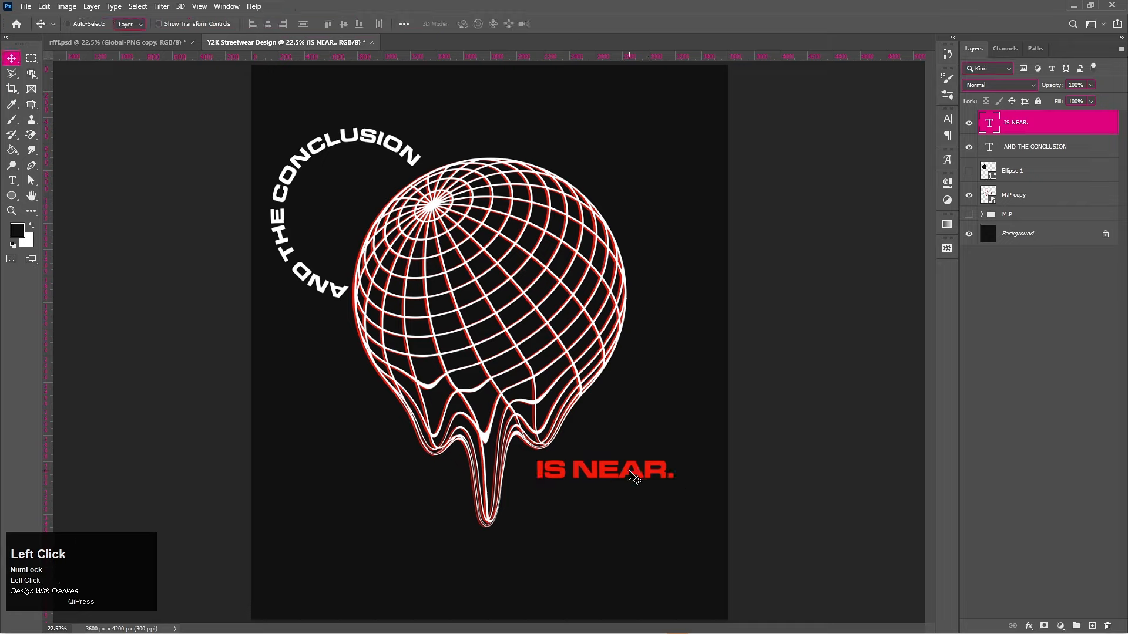
Step: Delete the Ellipse 1 layer and group both text layers, M.P copy and the M.P group together
click(1020, 170)
key(BackSpace)
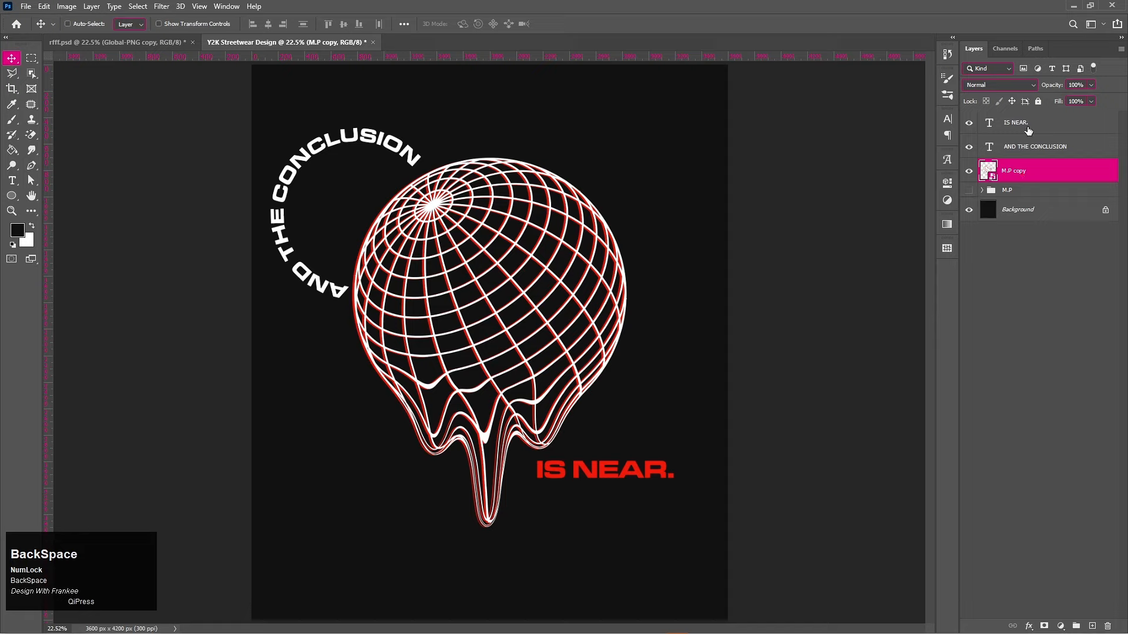
click(1028, 130)
shift+click(1029, 189)
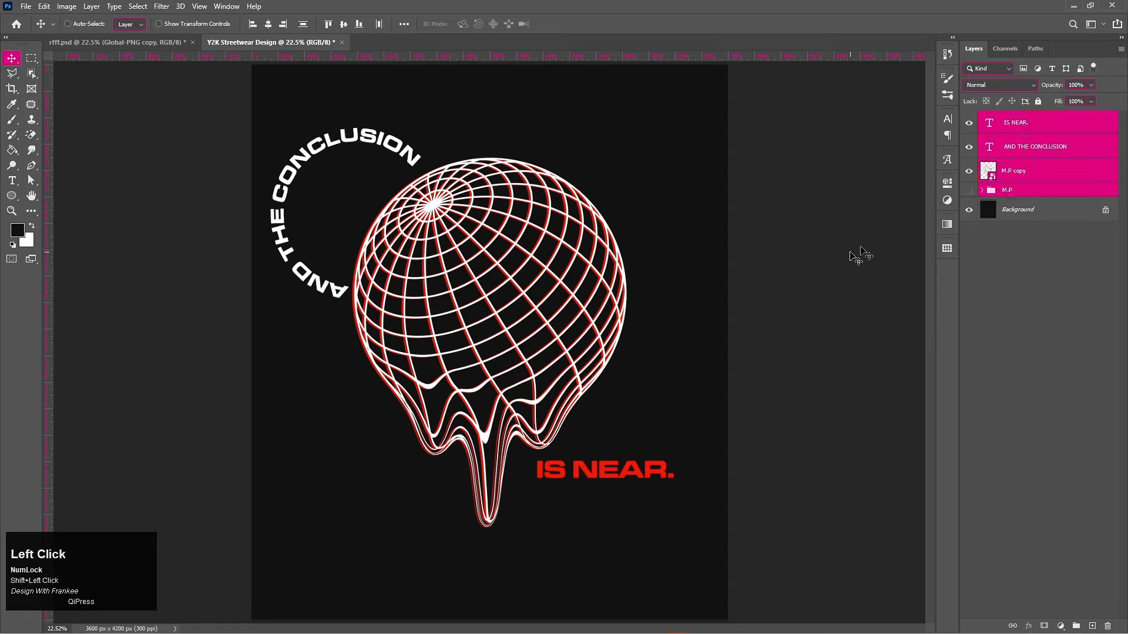
key(ctrl+g)
Step: Scale the whole design group to about 109.3% and reposition it slightly on the canvas
key(ctrl+t)
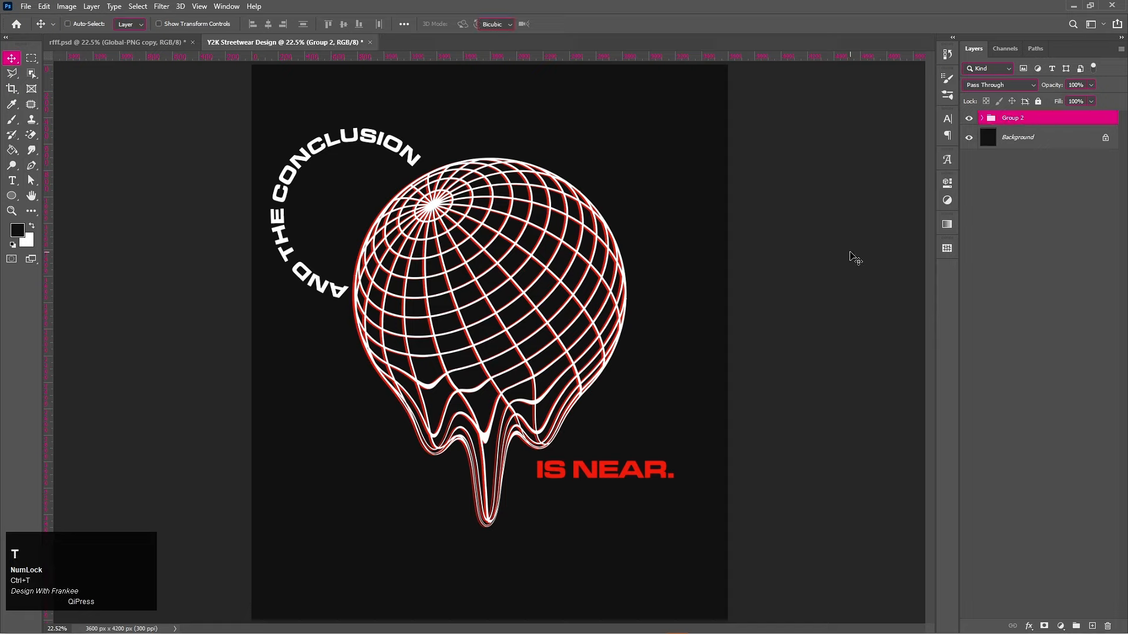
drag(684, 343, 649, 338)
drag(521, 331, 534, 339)
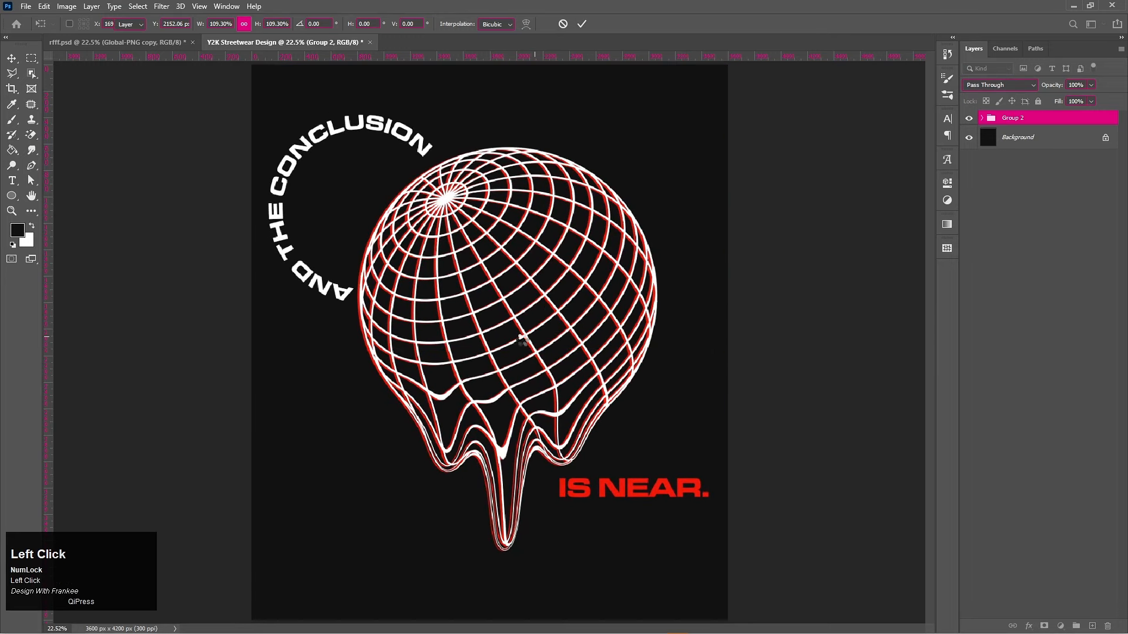
double_click(524, 341)
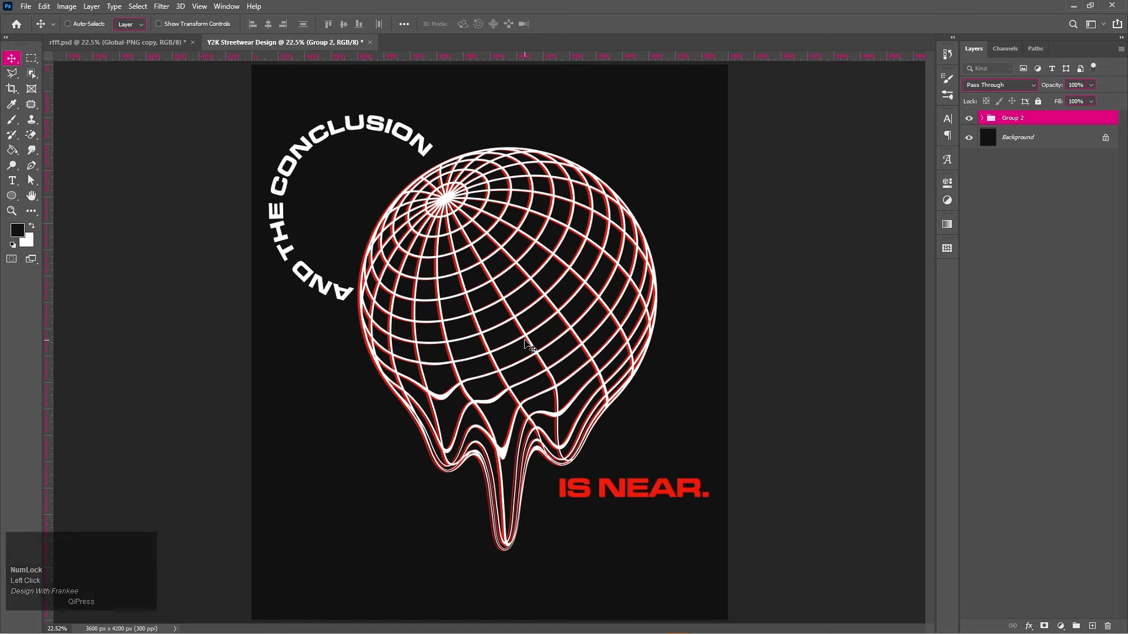
Step: Duplicate Group 2 and hide the original group, keeping the copy shown
key(ctrl+j)
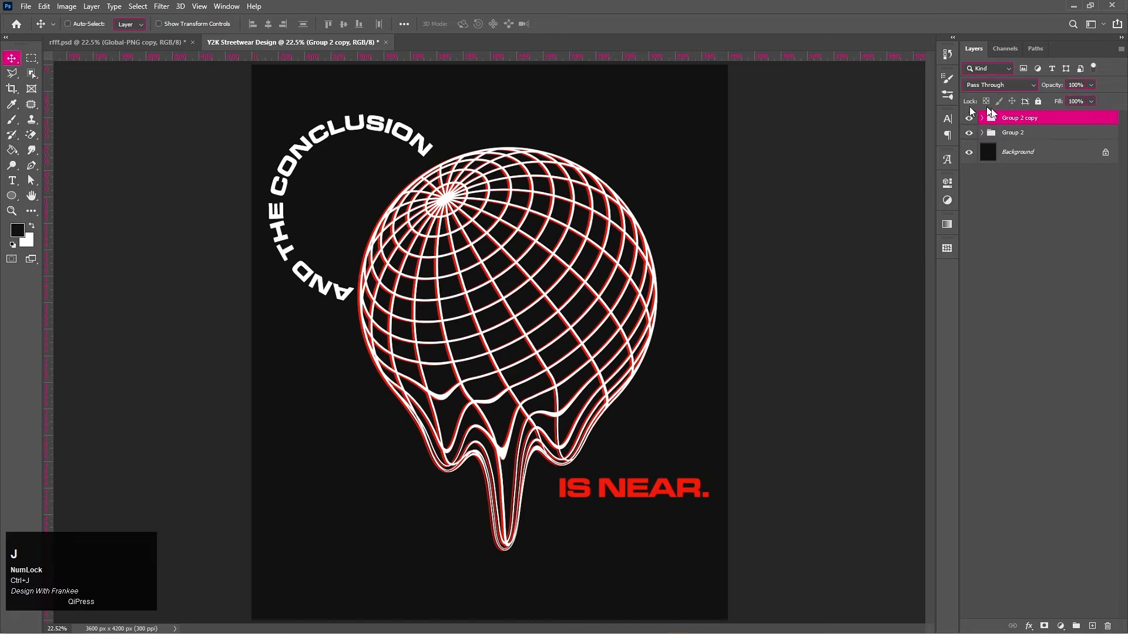
click(968, 133)
click(970, 120)
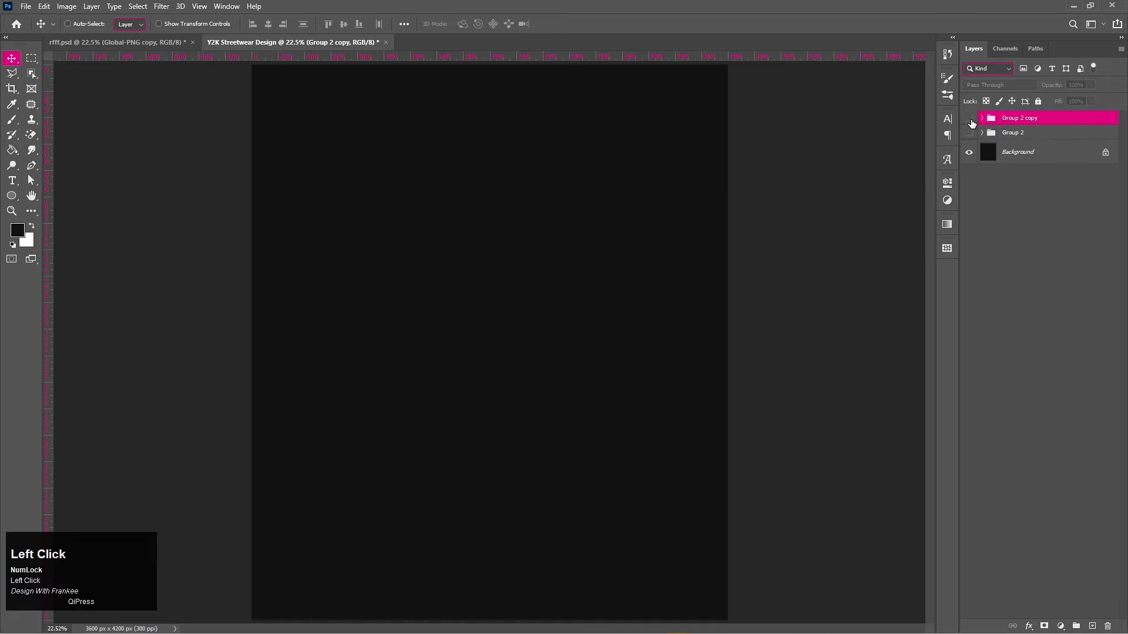
click(969, 119)
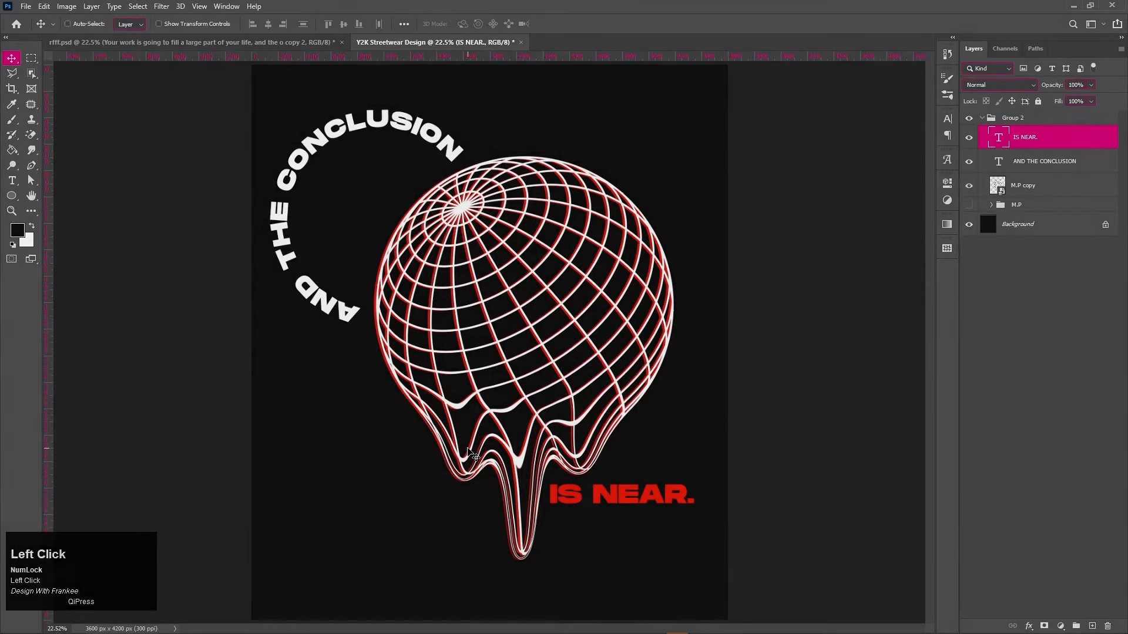
Step: Add a paragraph text box beside the globe's drips, opposite IS NEAR., and paste the "Your work is going to fill a large part of your life" quote
key(t)
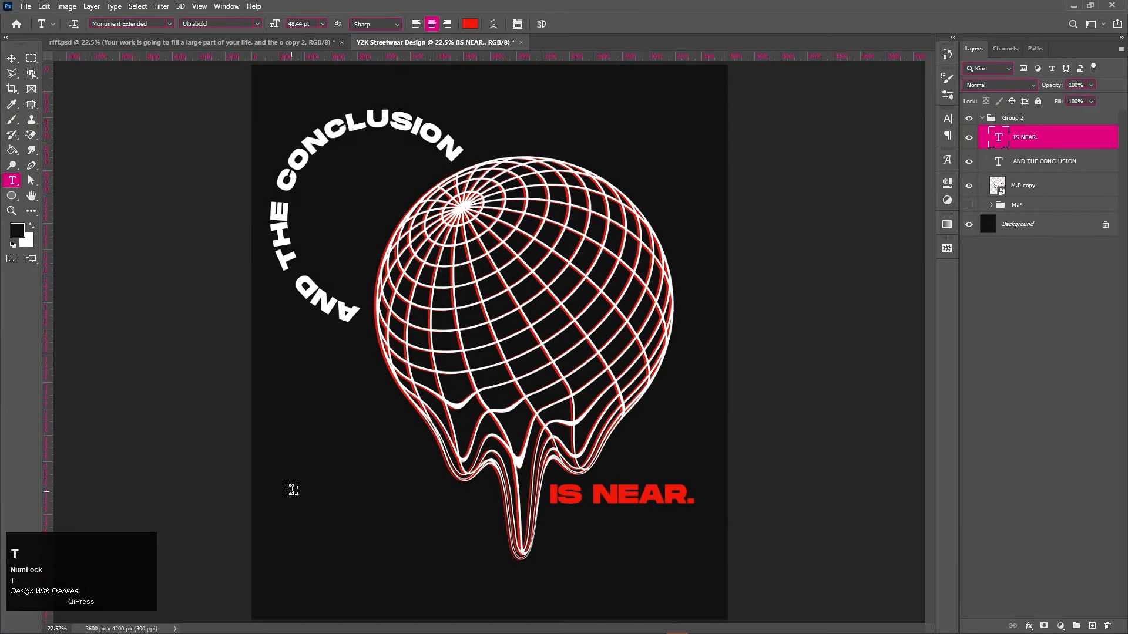
drag(287, 482, 464, 523)
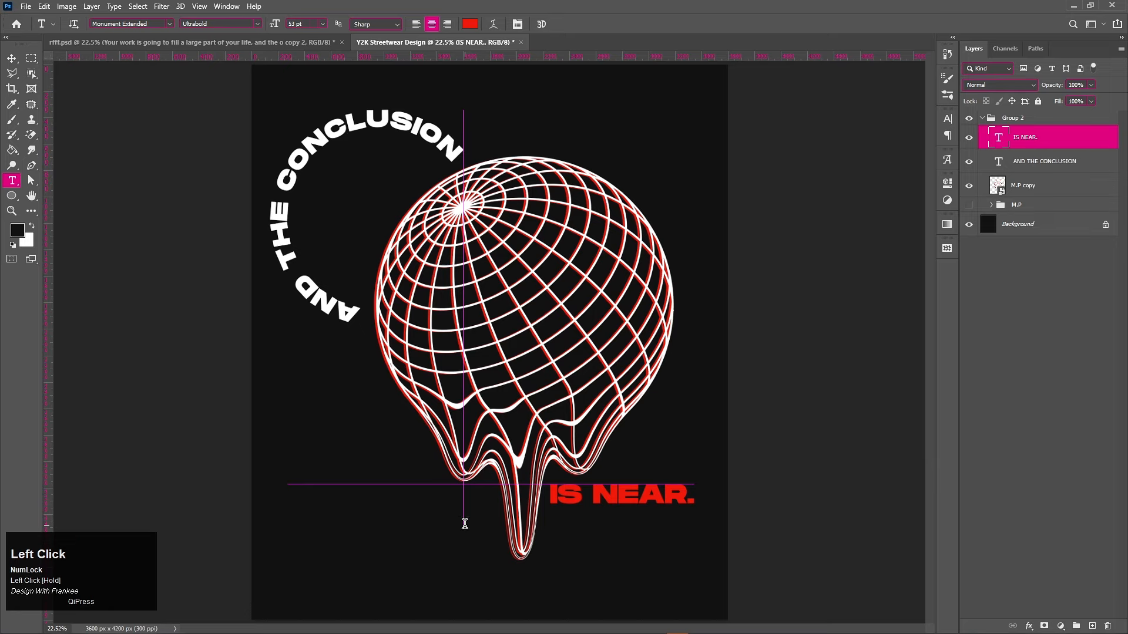
key(ctrl+v)
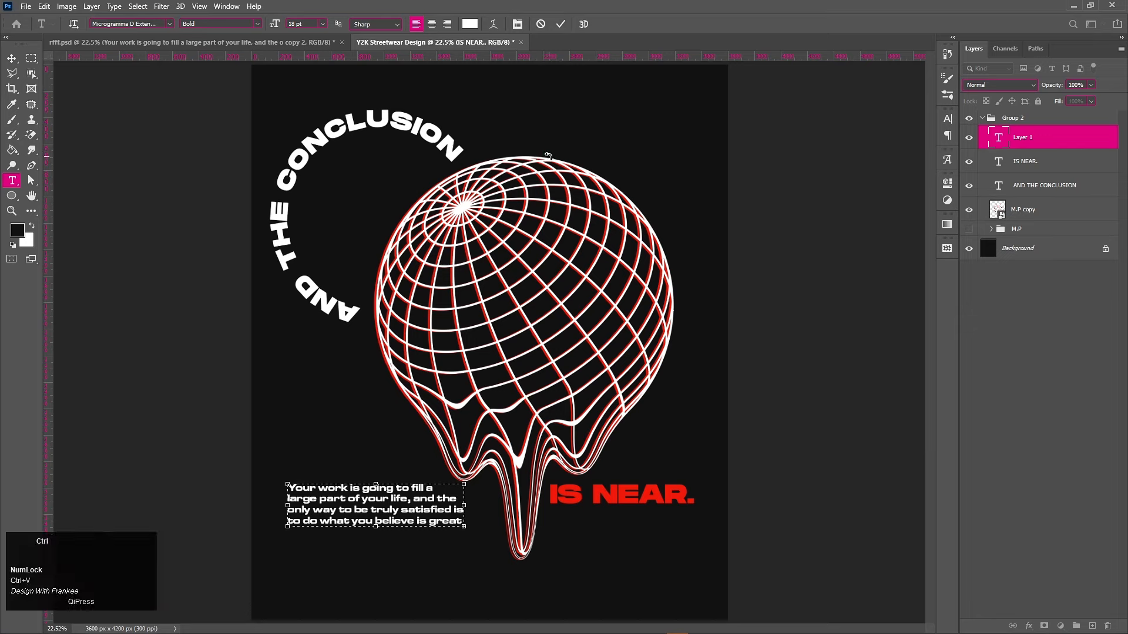
Step: Widen the quote's text box to about 1461 px, aligning it with the circular text's outer edge, and move the paragraph up slightly
key(ctrl+a)
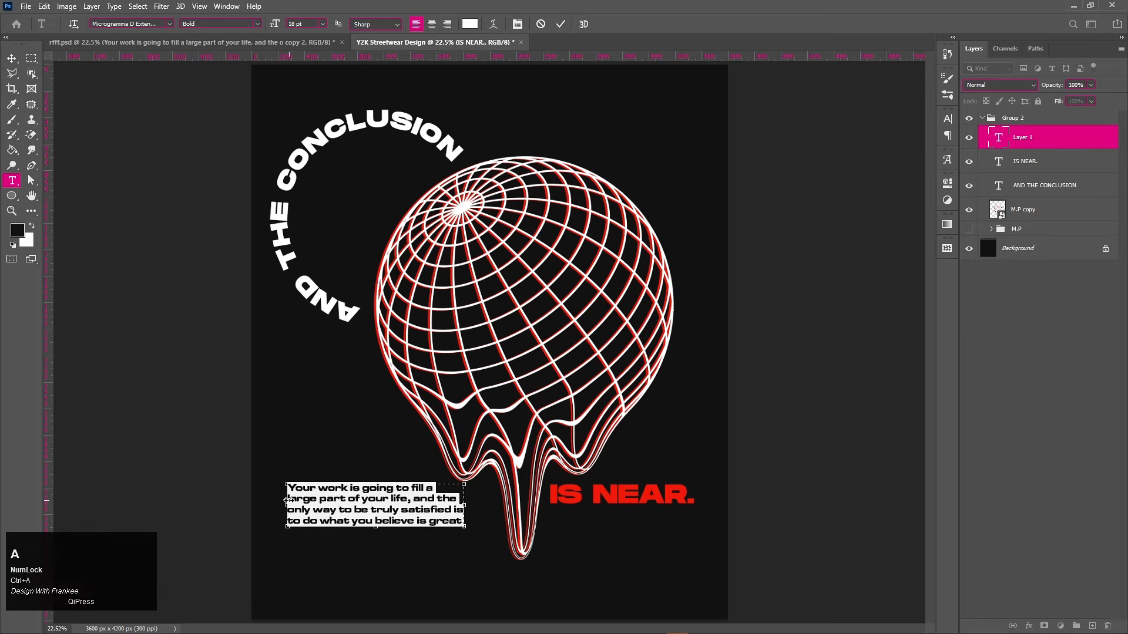
drag(287, 501, 270, 501)
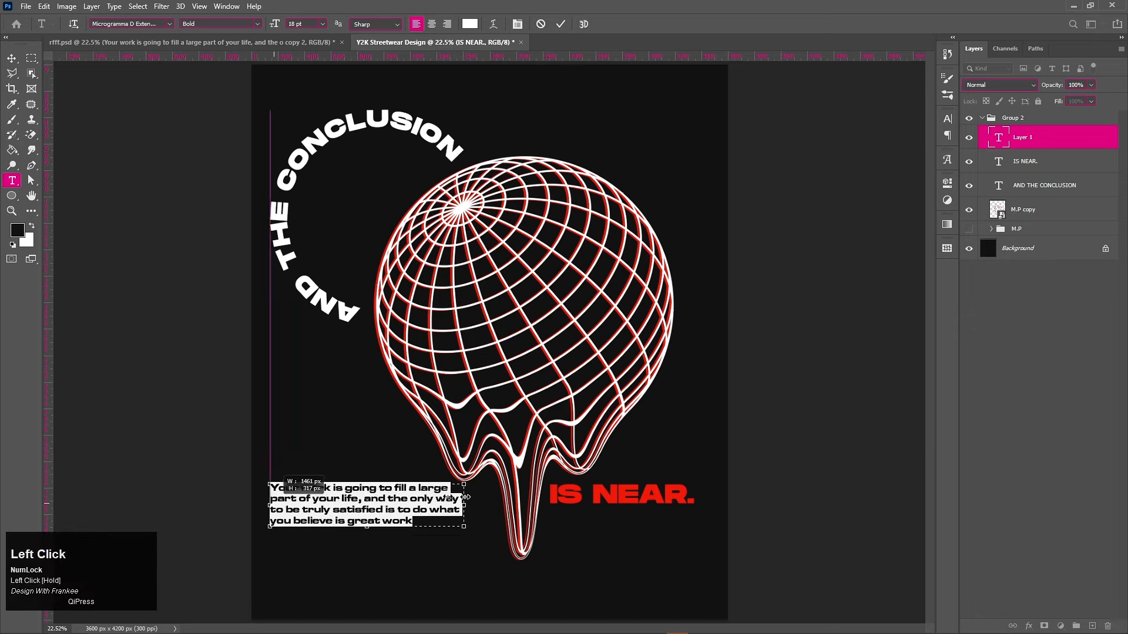
drag(464, 497, 465, 496)
click(563, 24)
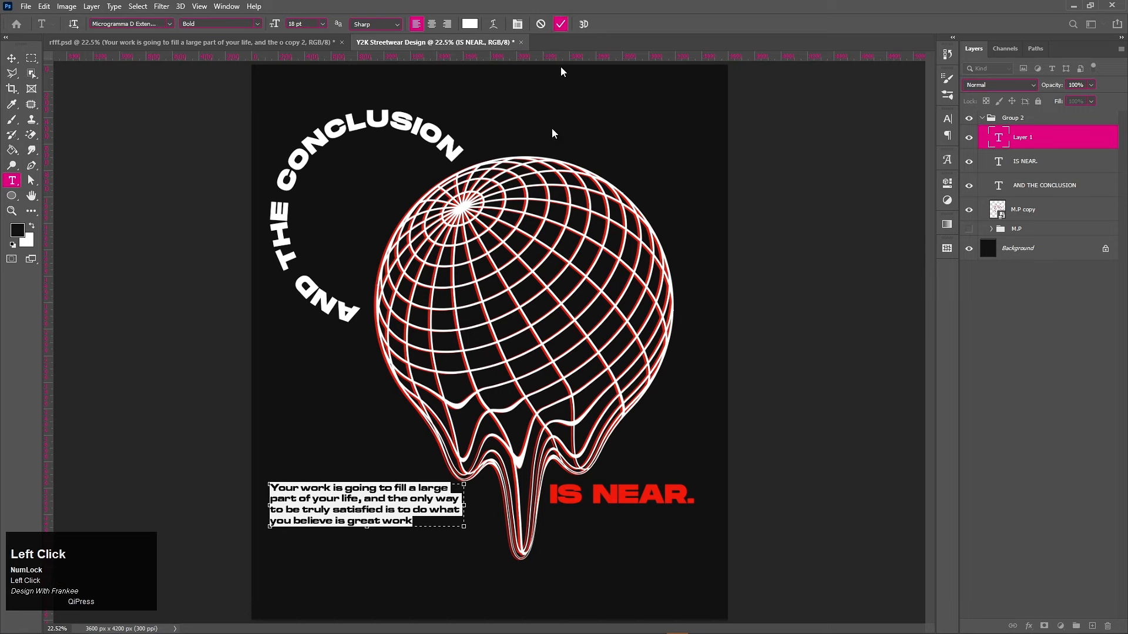
key(v)
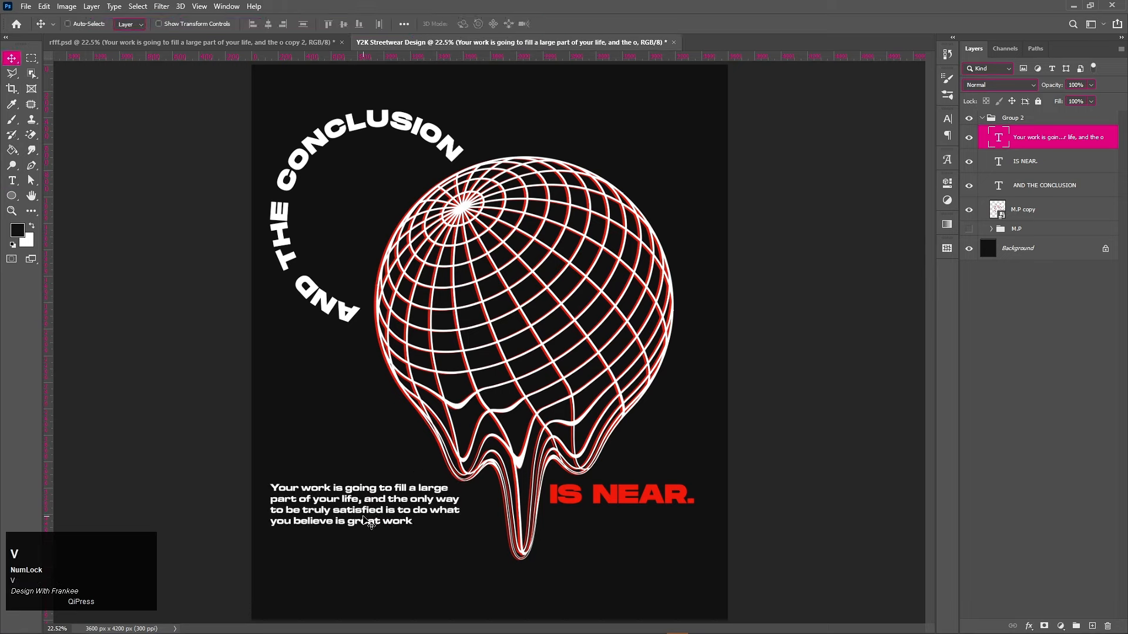
drag(372, 513, 365, 505)
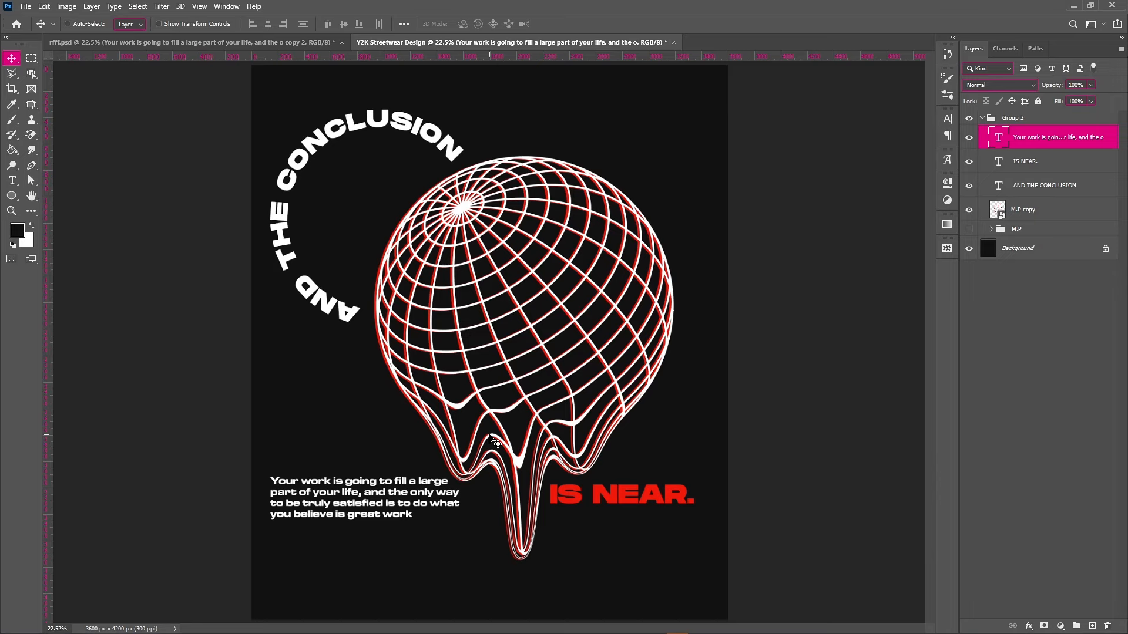
Step: Duplicate Group 2 as a single merged layer and convert that copy to a smart object
click(986, 119)
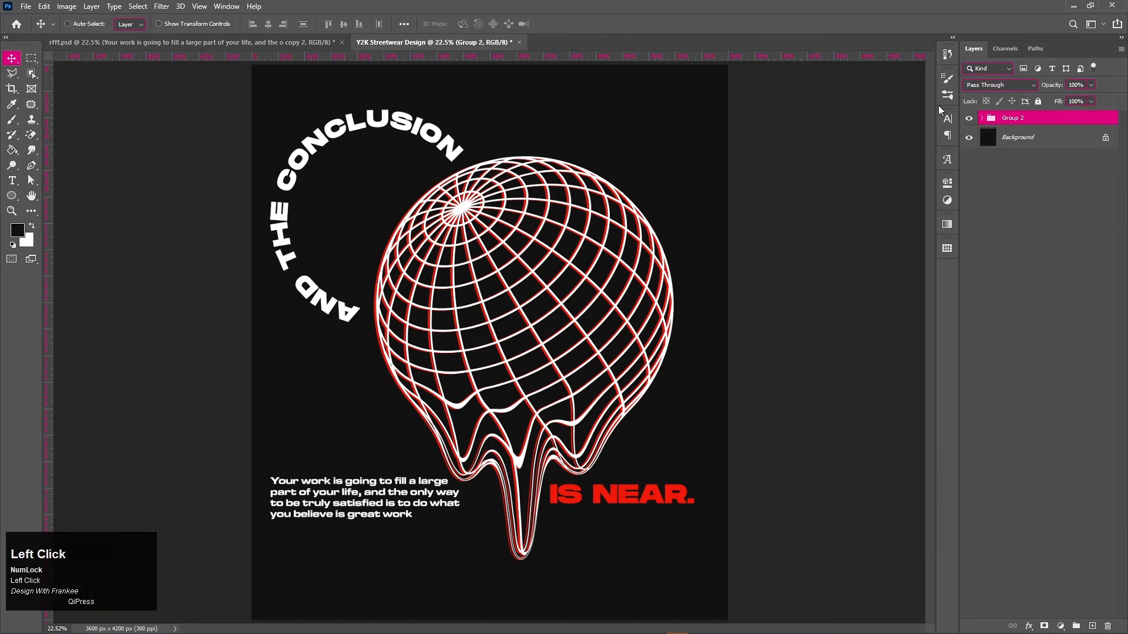
key(ctrl+j)
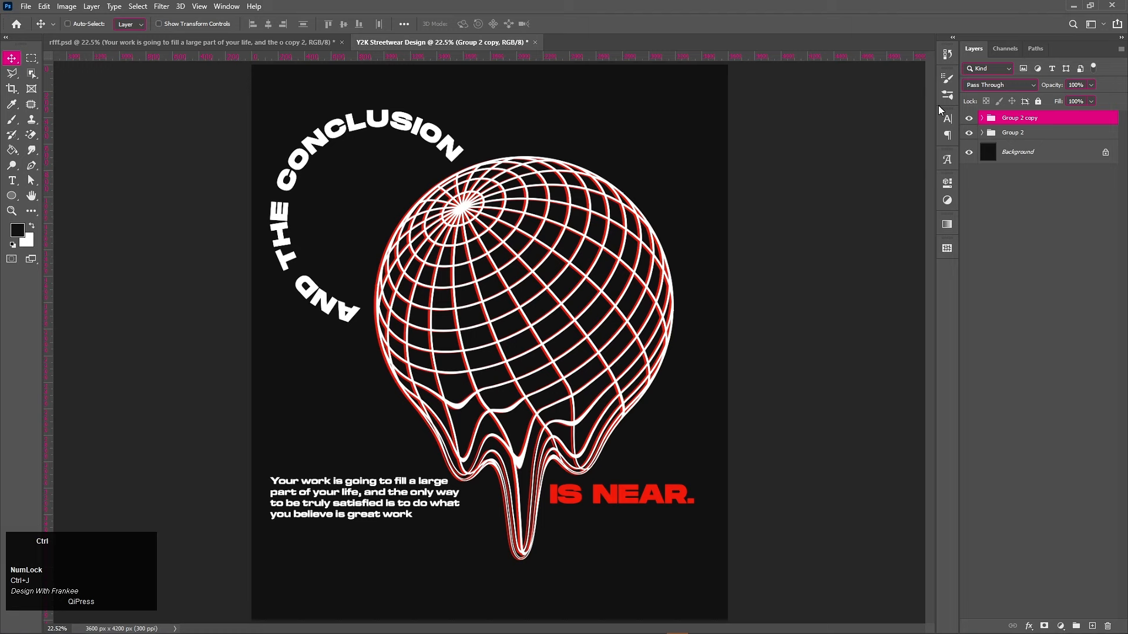
key(ctrl+e)
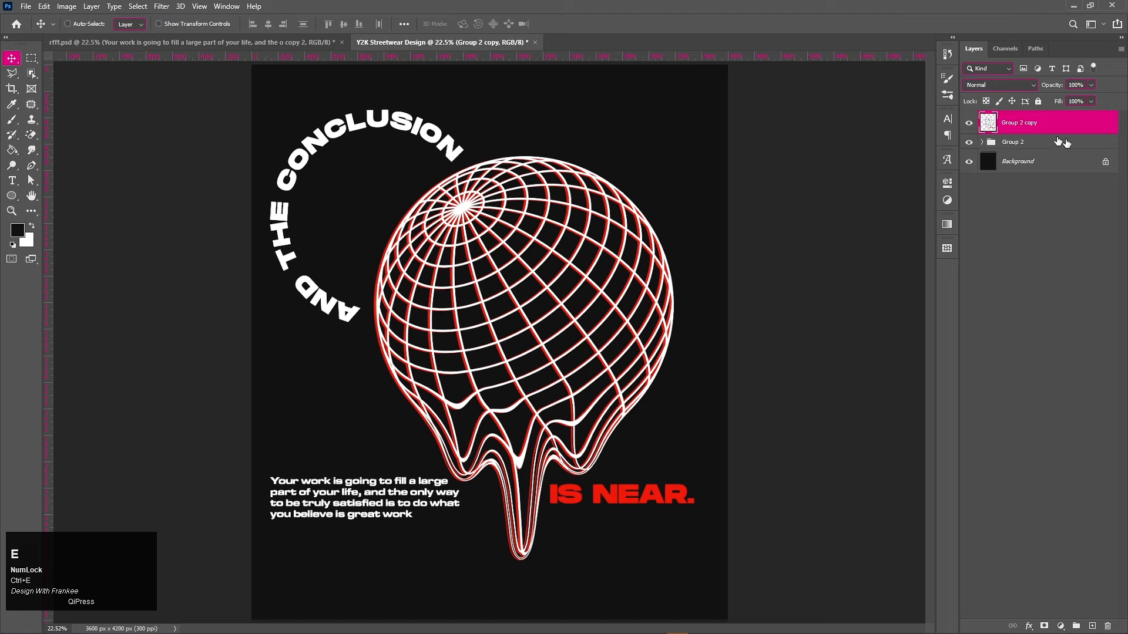
right_click(1088, 130)
click(1036, 282)
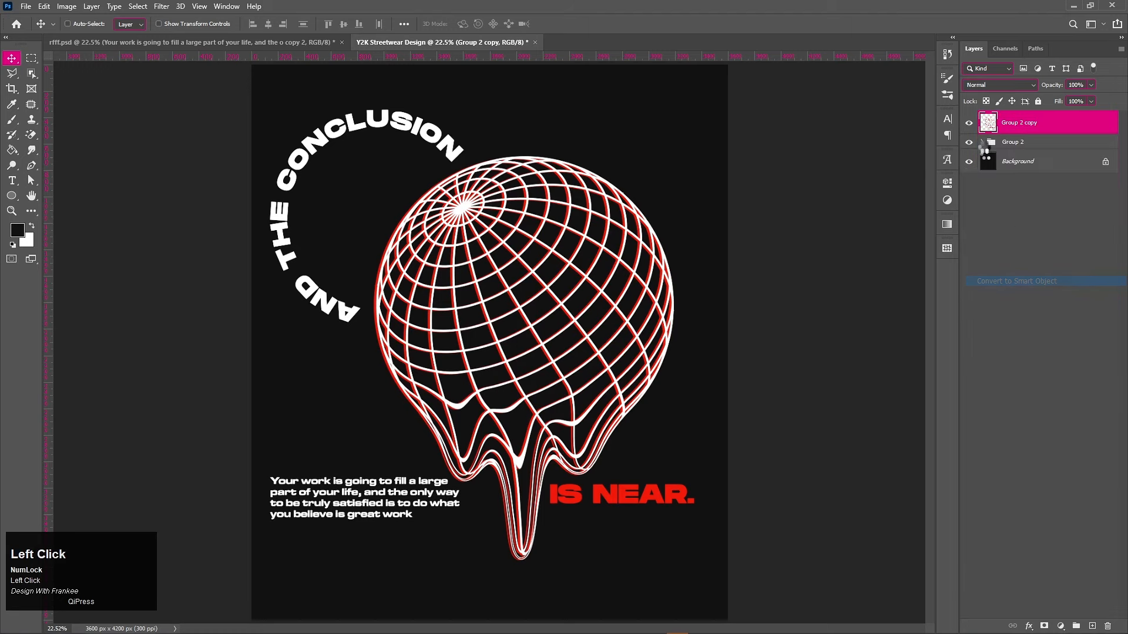